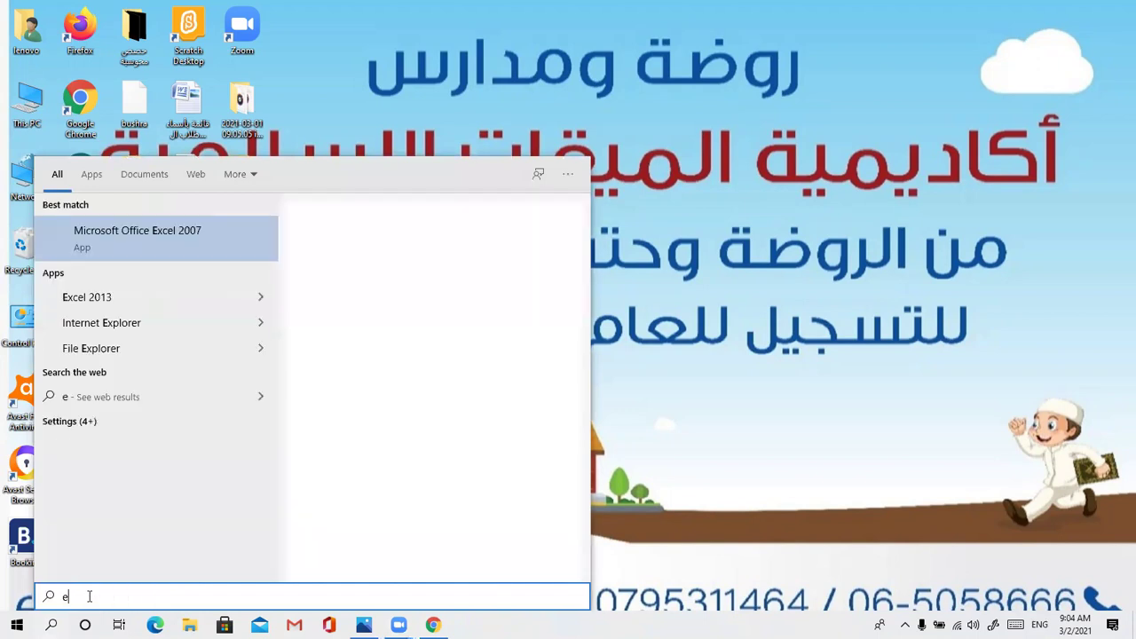
Search for Excel and open Microsoft Office Excel 2007 with a blank workbook
type("xce")
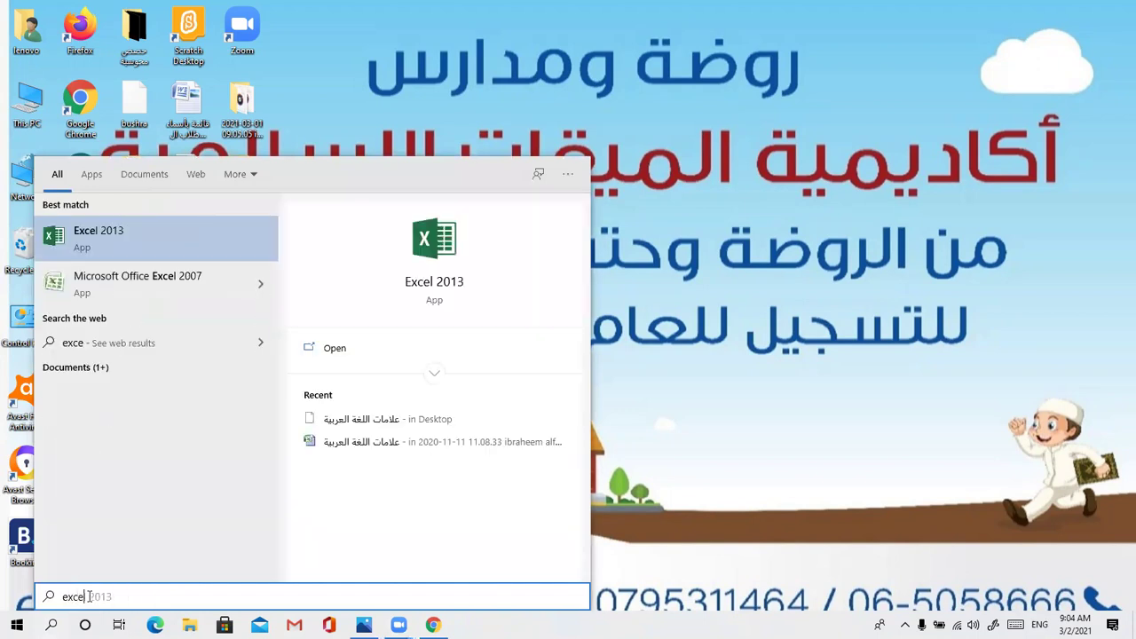
type("l")
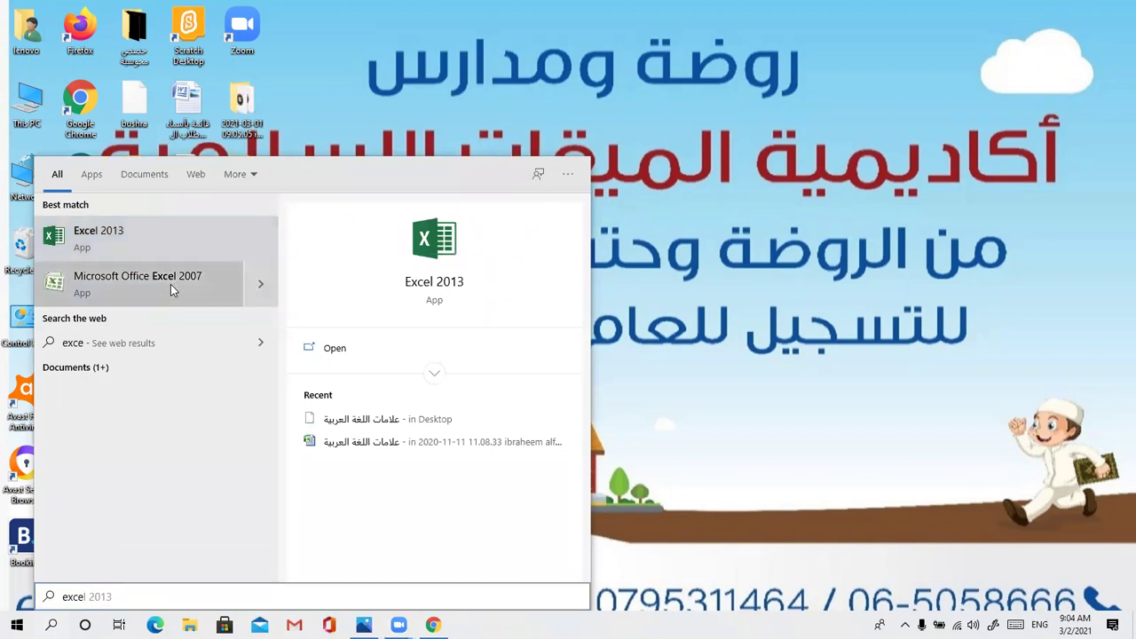
left_click(170, 284)
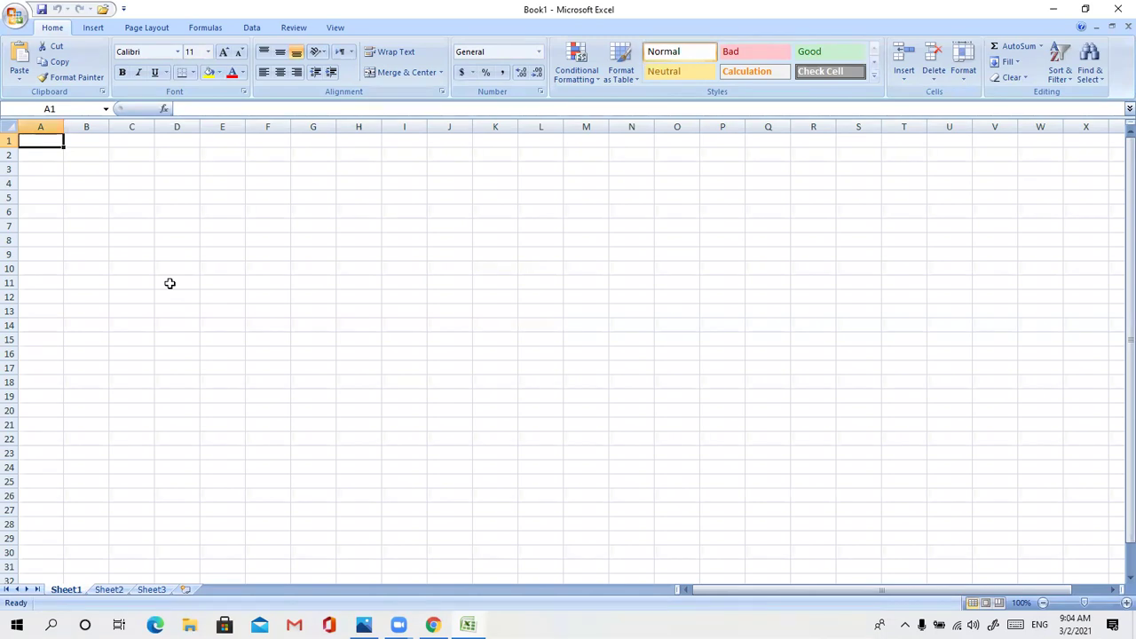
Enter the Arabic headers اسم الطالب, عربي and دين in cells A1, B1 and C1
left_click(93, 28)
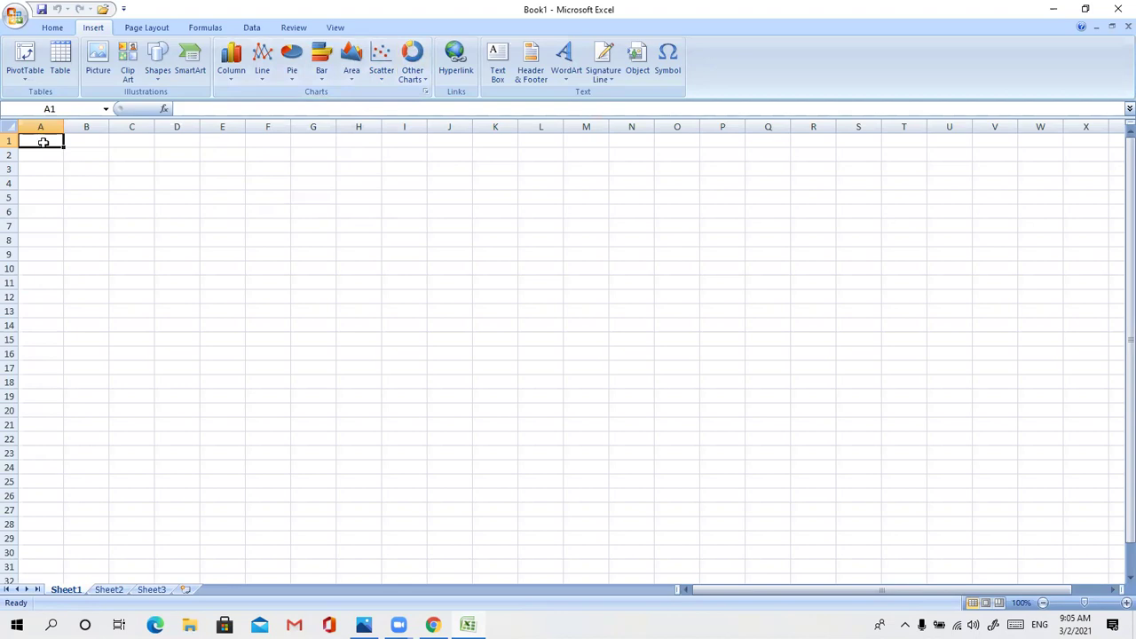
key("alt+shift")
type("اسم")
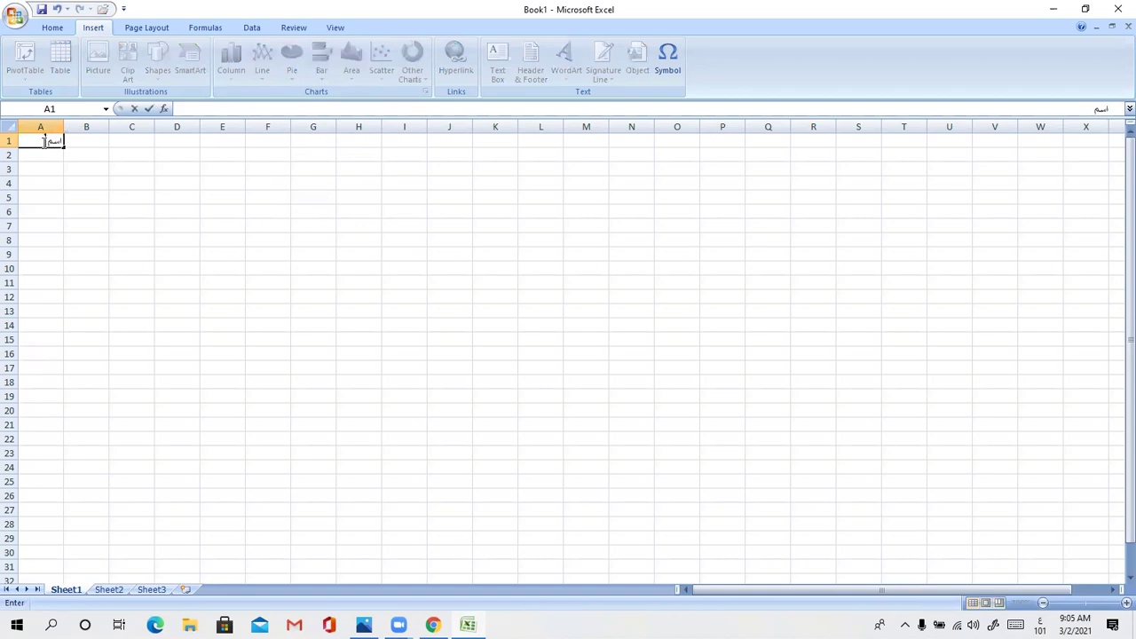
type(" الطالب")
left_click(77, 142)
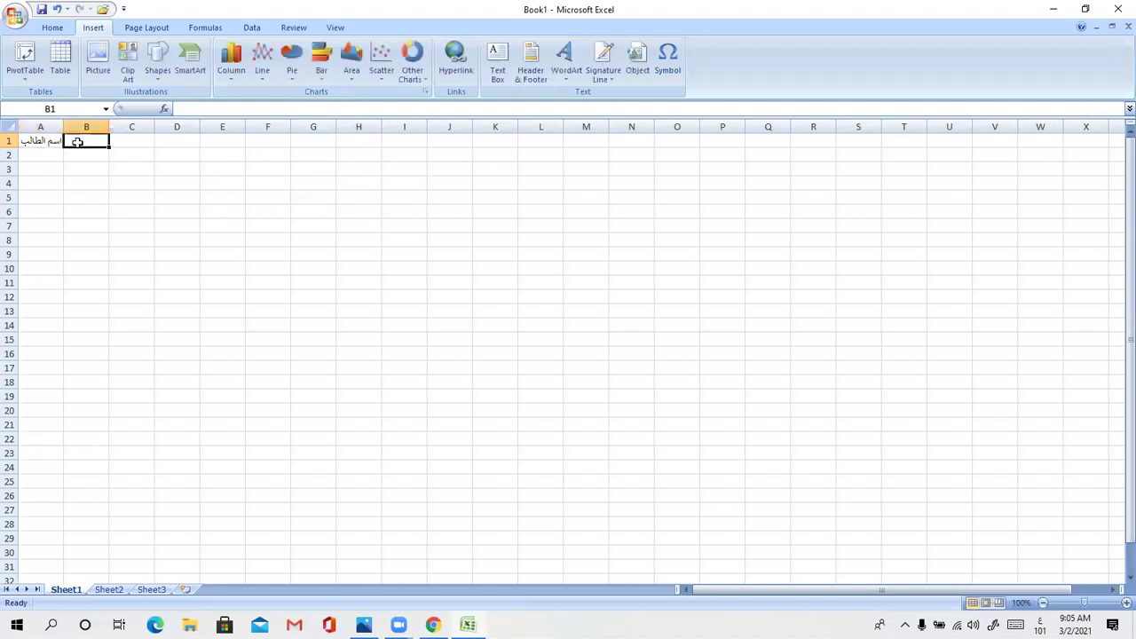
type("عربي")
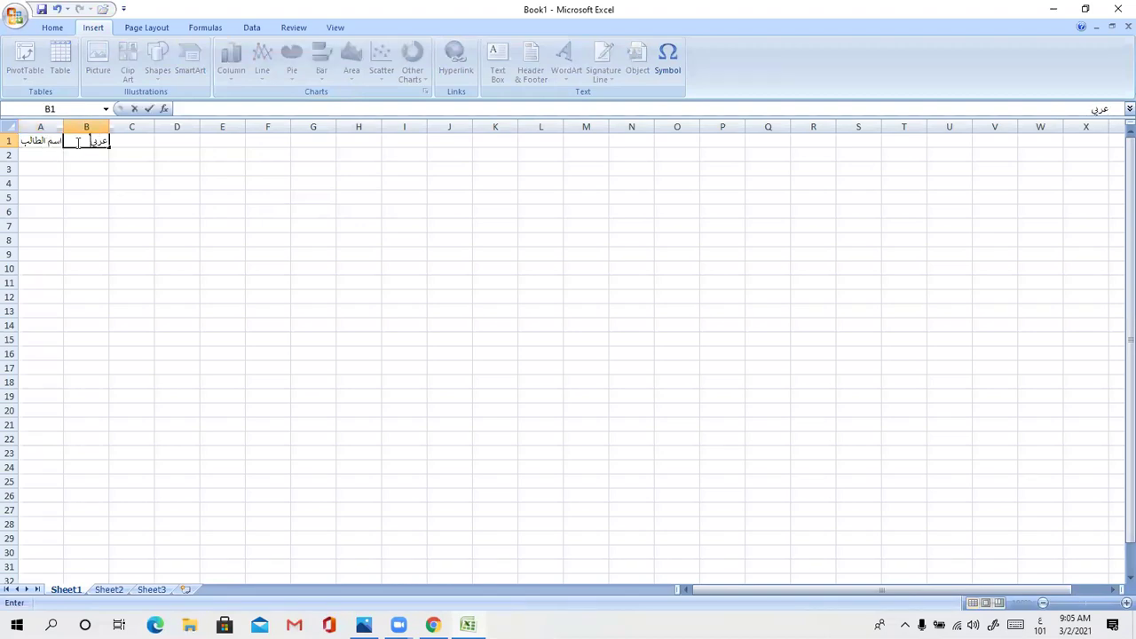
left_click(129, 141)
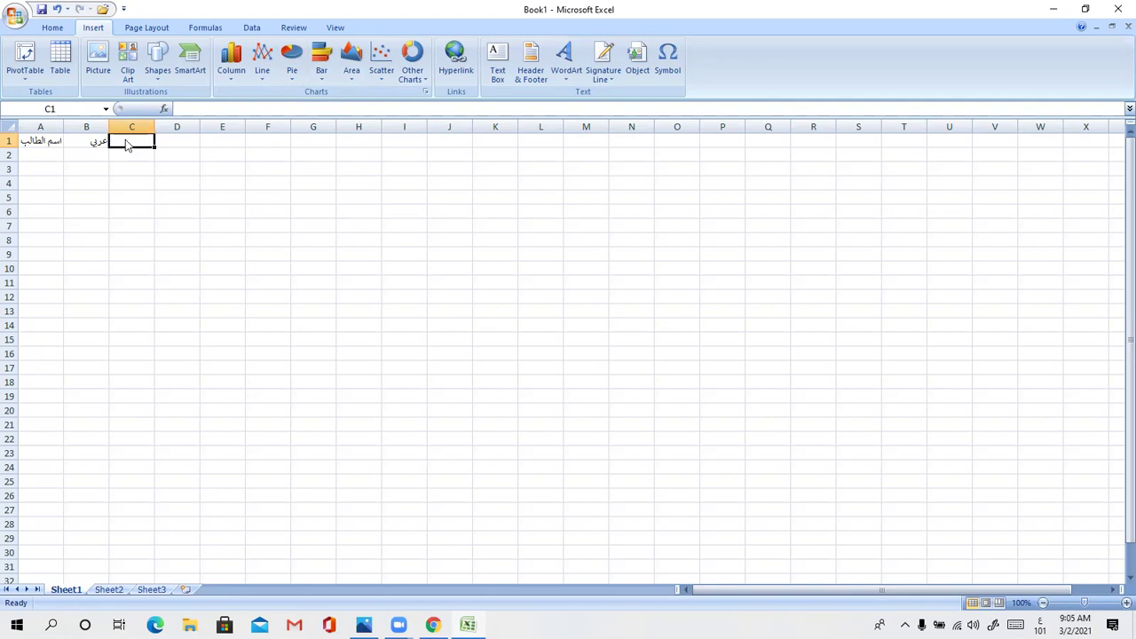
type("د")
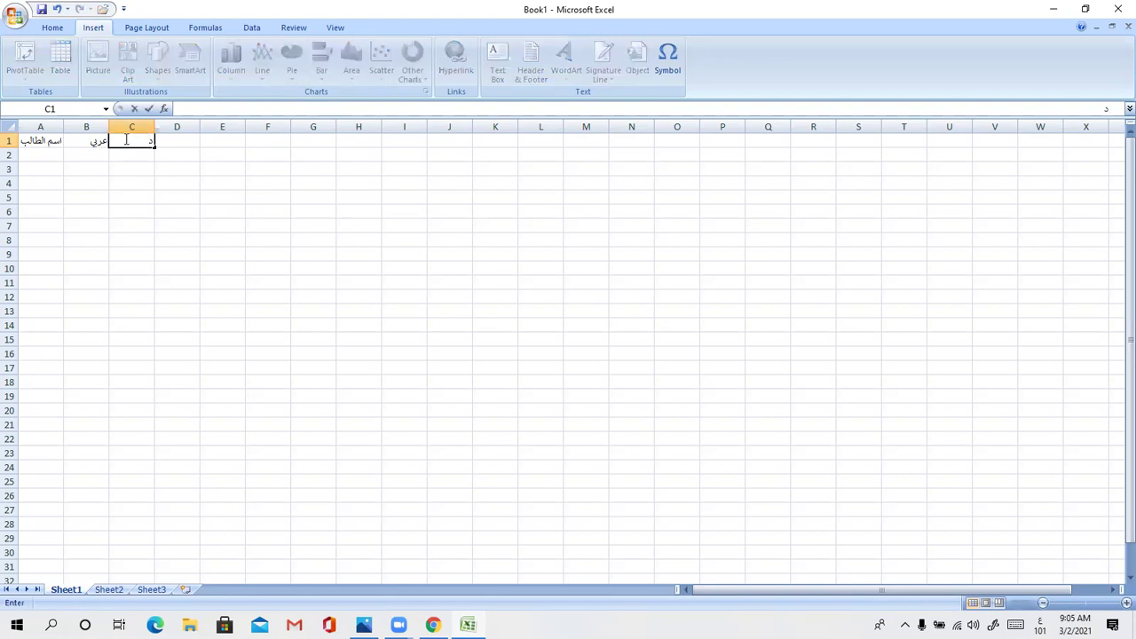
type("ين")
Fill row 2 with the first student's name and the marks 90 for عربي and 85 for دين
left_click(46, 155)
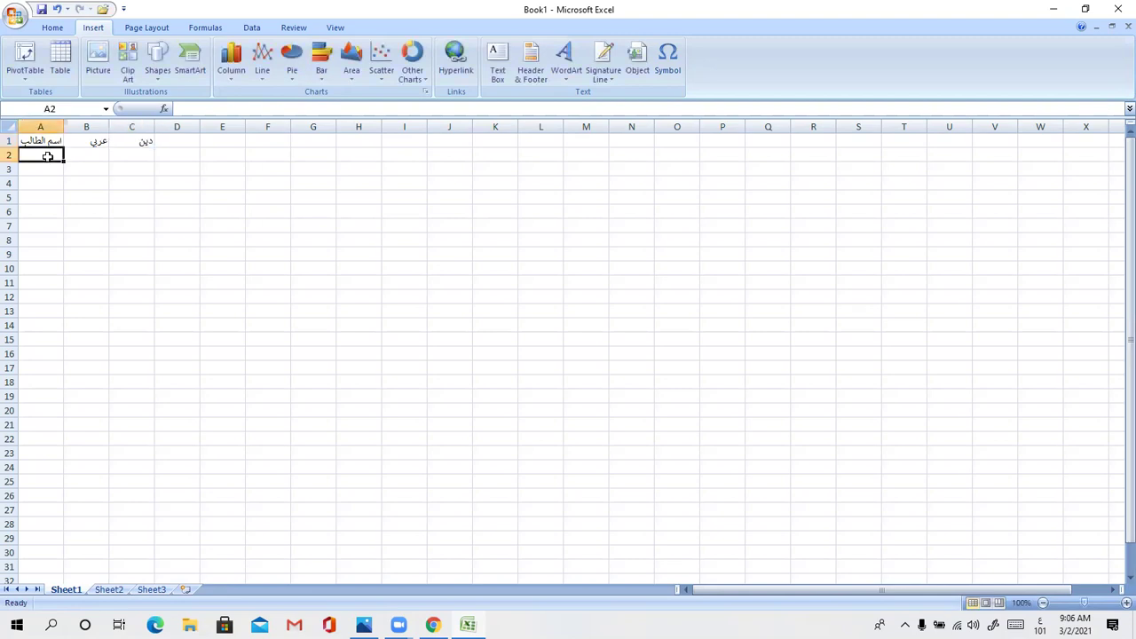
type("احمد")
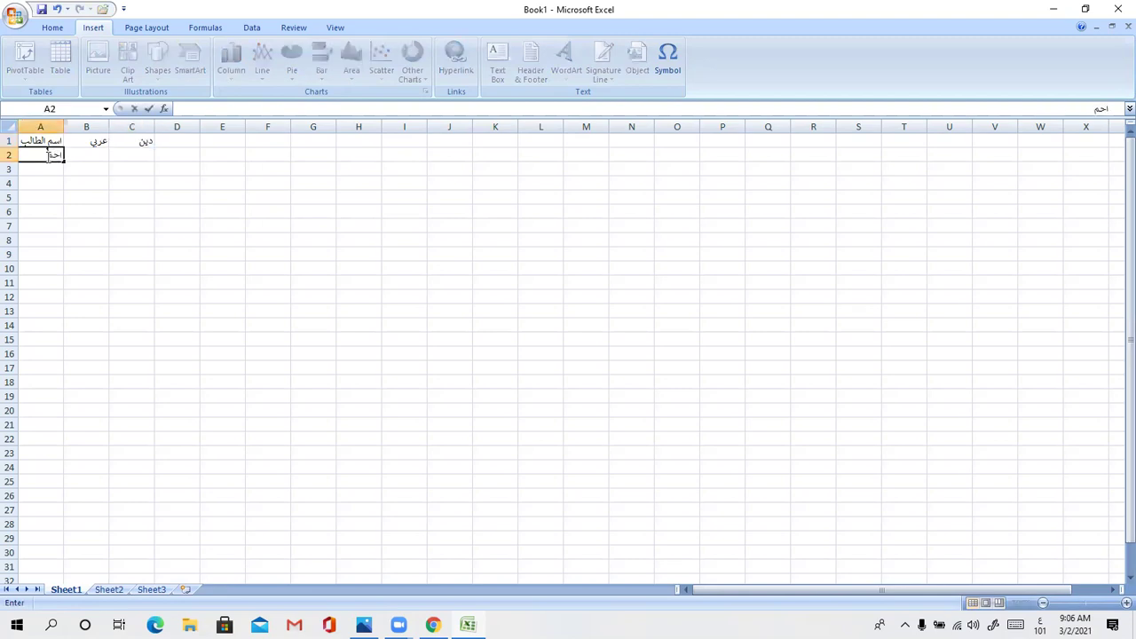
left_click(87, 156)
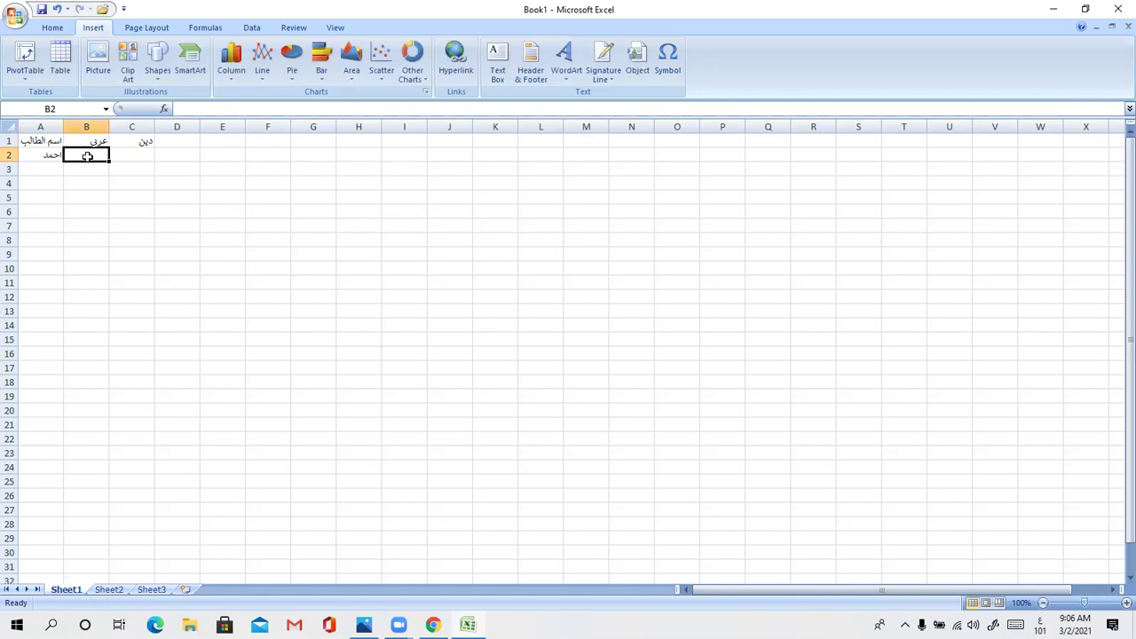
type("90")
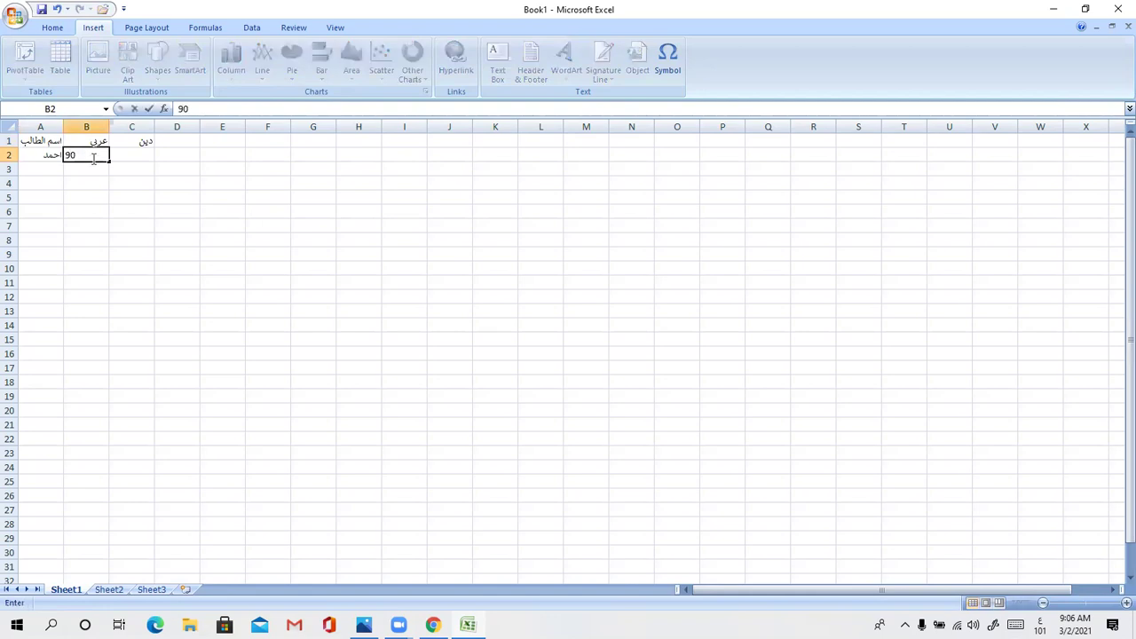
left_click(145, 155)
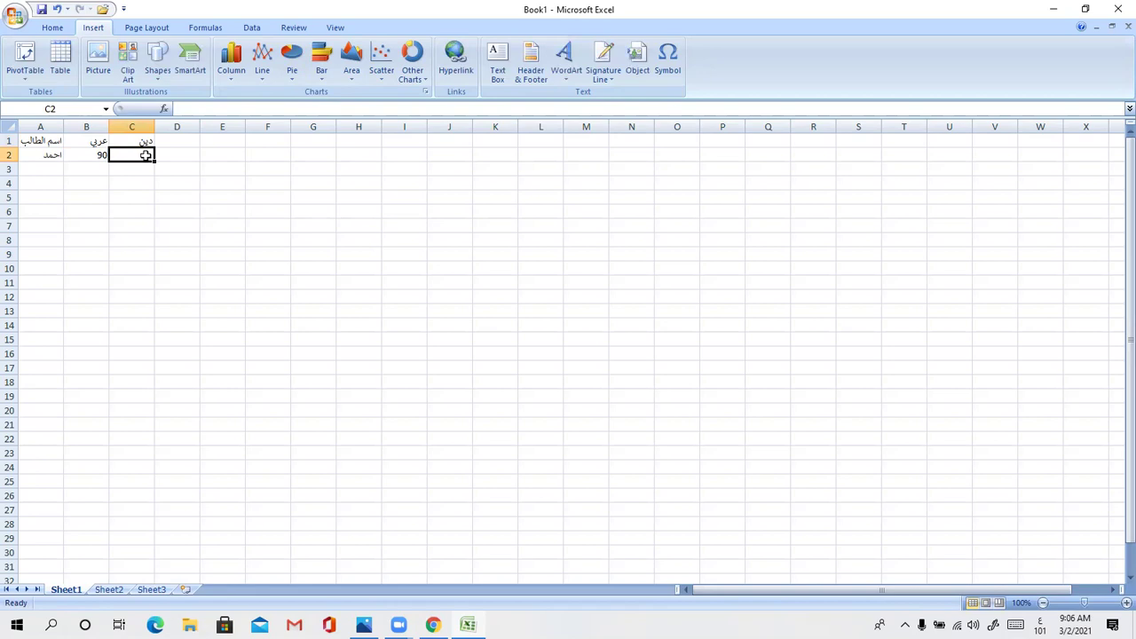
type("85")
Fill row 3 with the second student's name and the marks 80 for عربي and 90 for دين
left_click(51, 169)
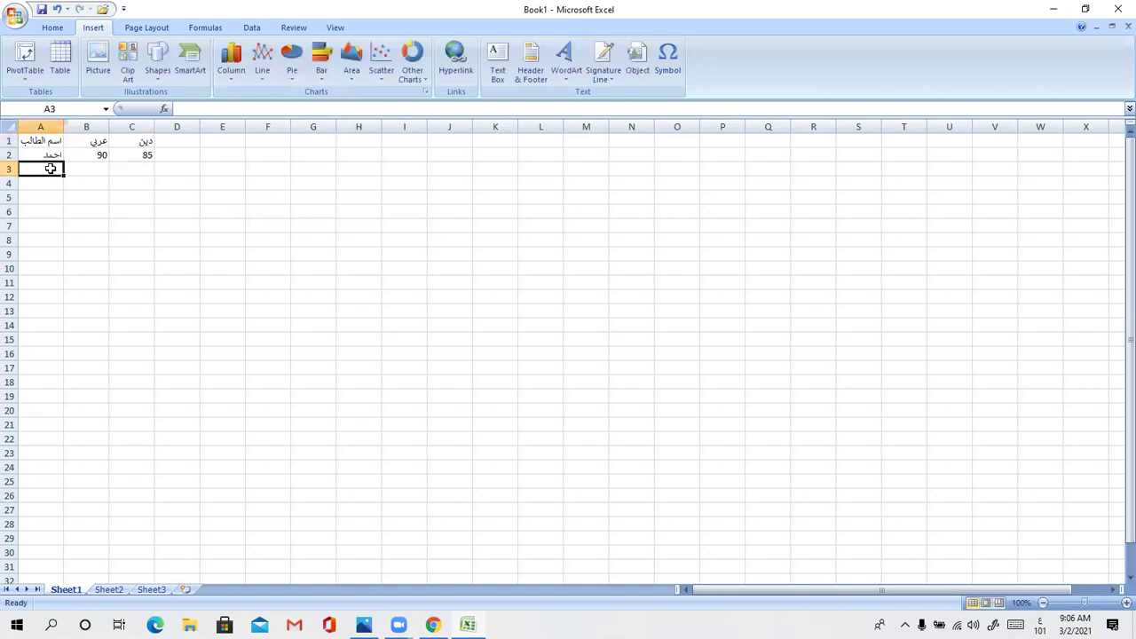
type("خالد")
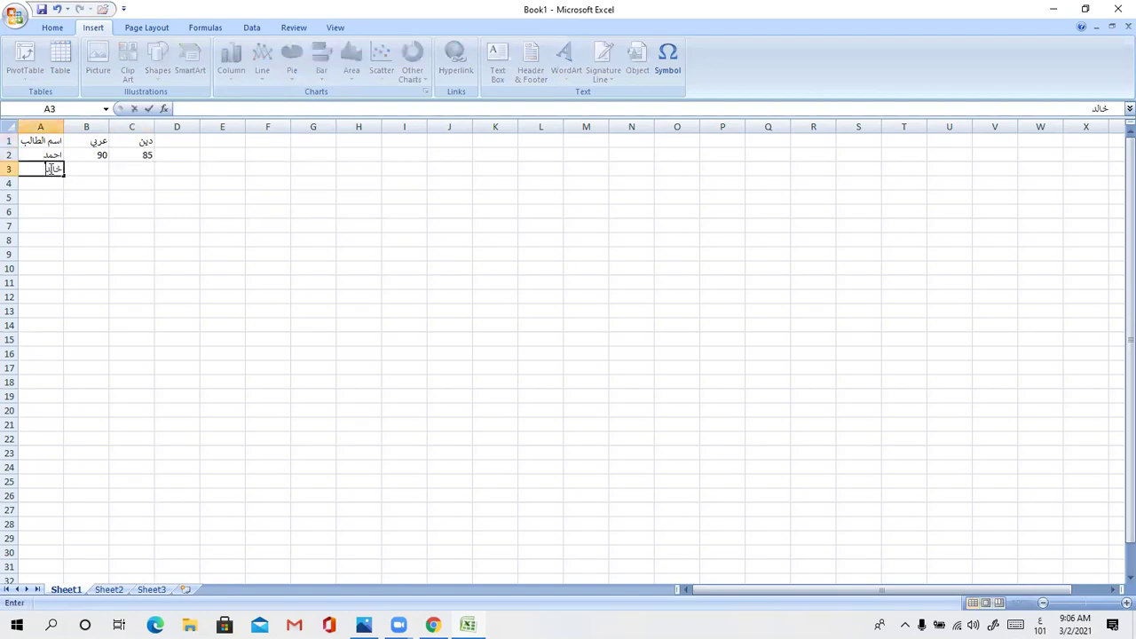
left_click(85, 174)
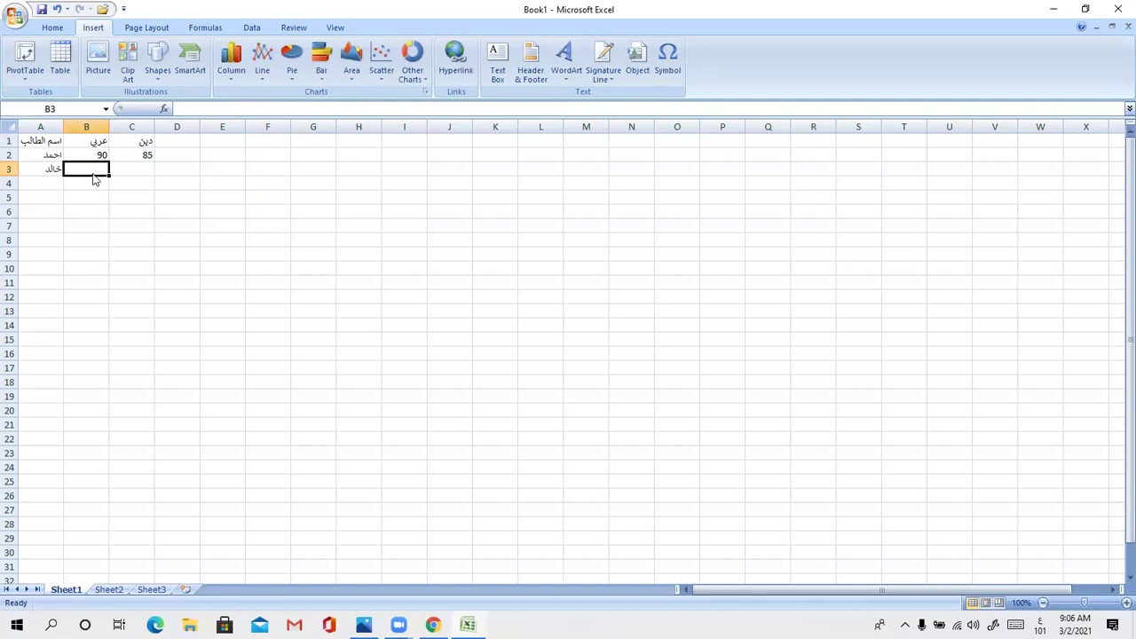
type("80")
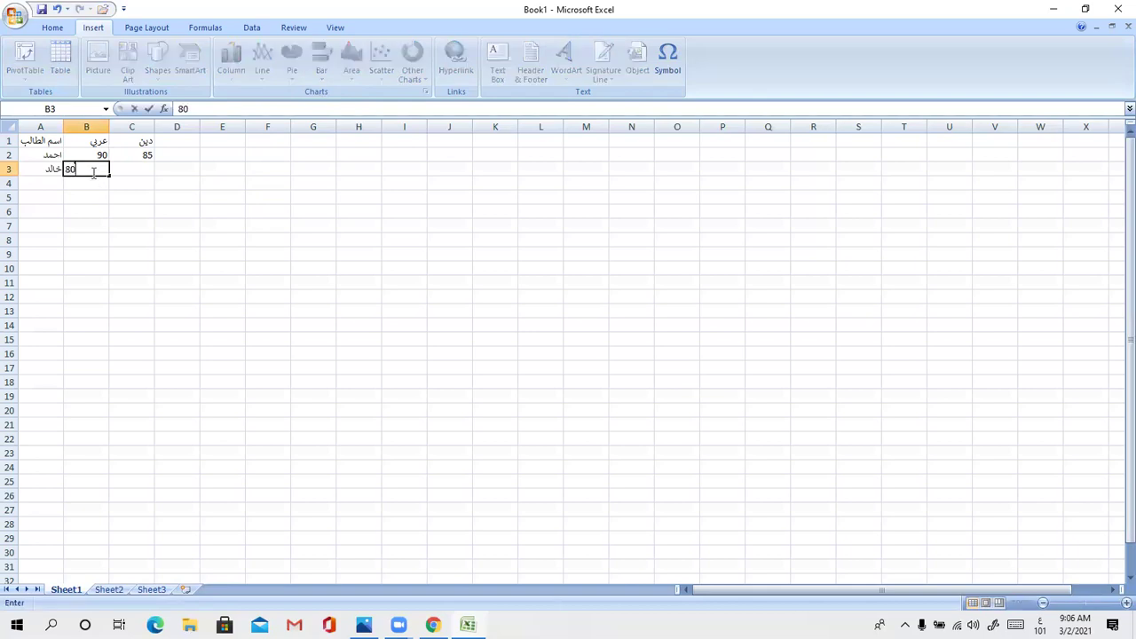
left_click(132, 172)
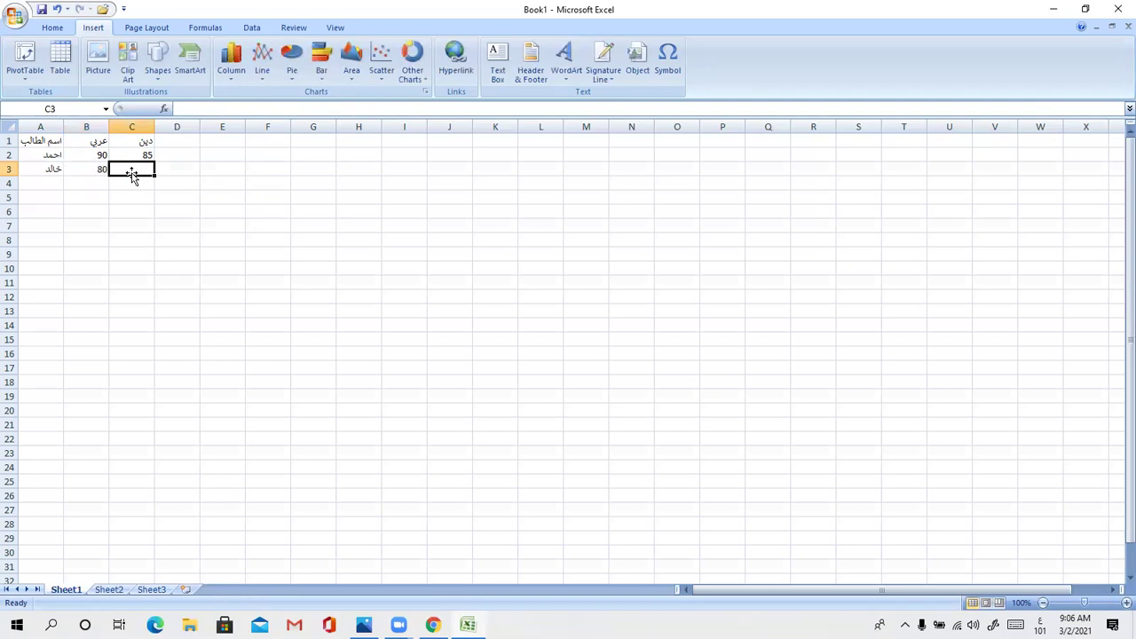
type("90")
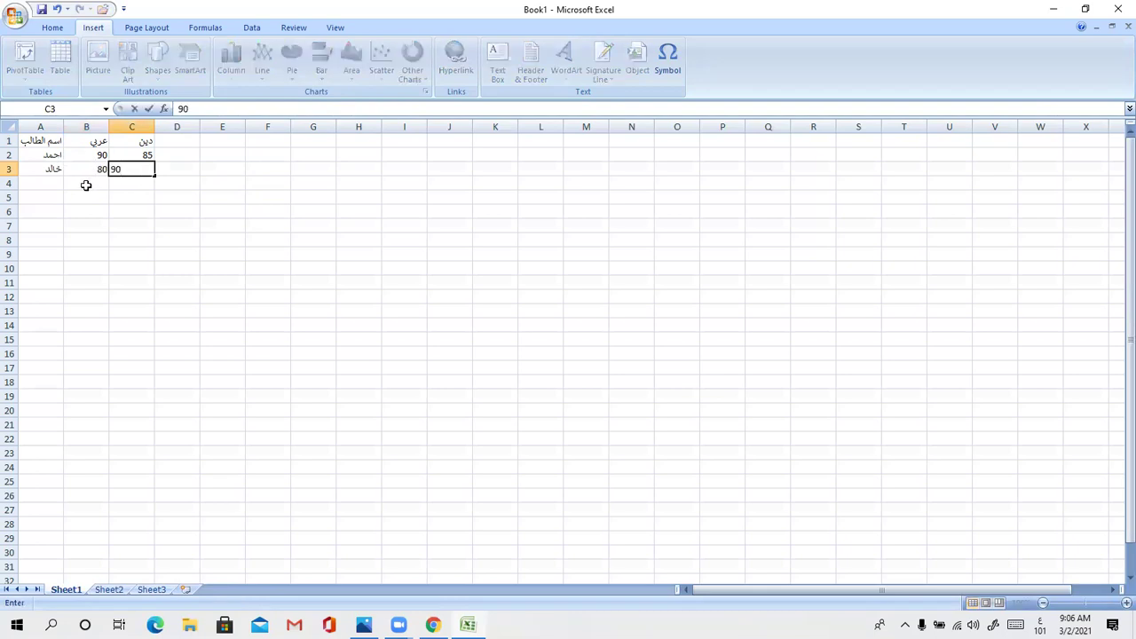
Fill row 4 with the third student's name and the marks 60 for عربي and 55 for دين
left_click(53, 183)
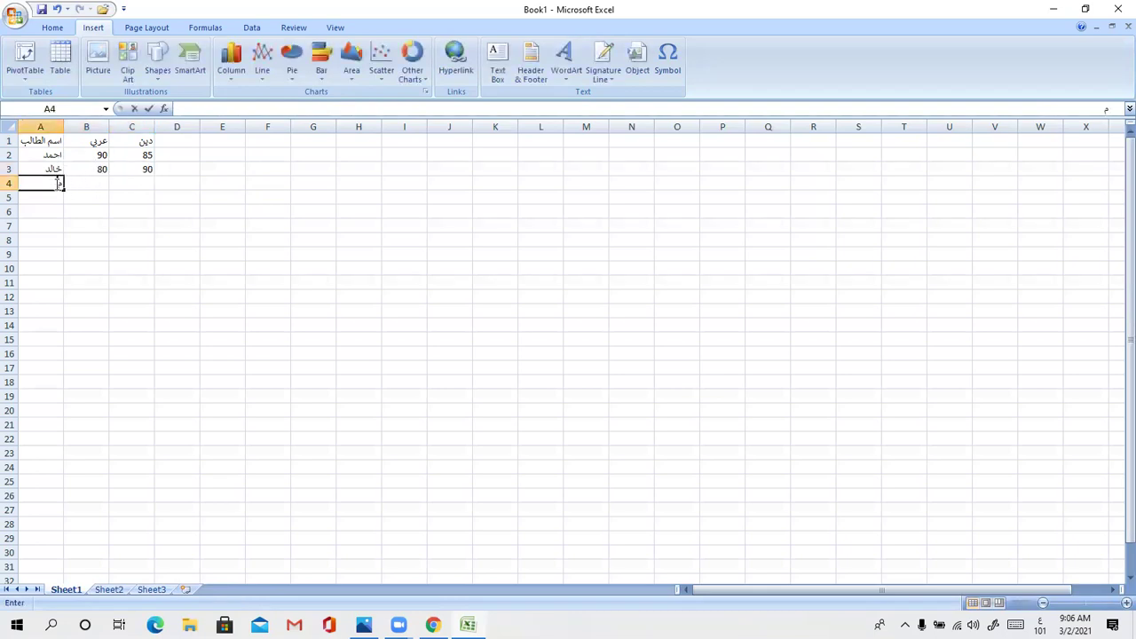
type("محمود")
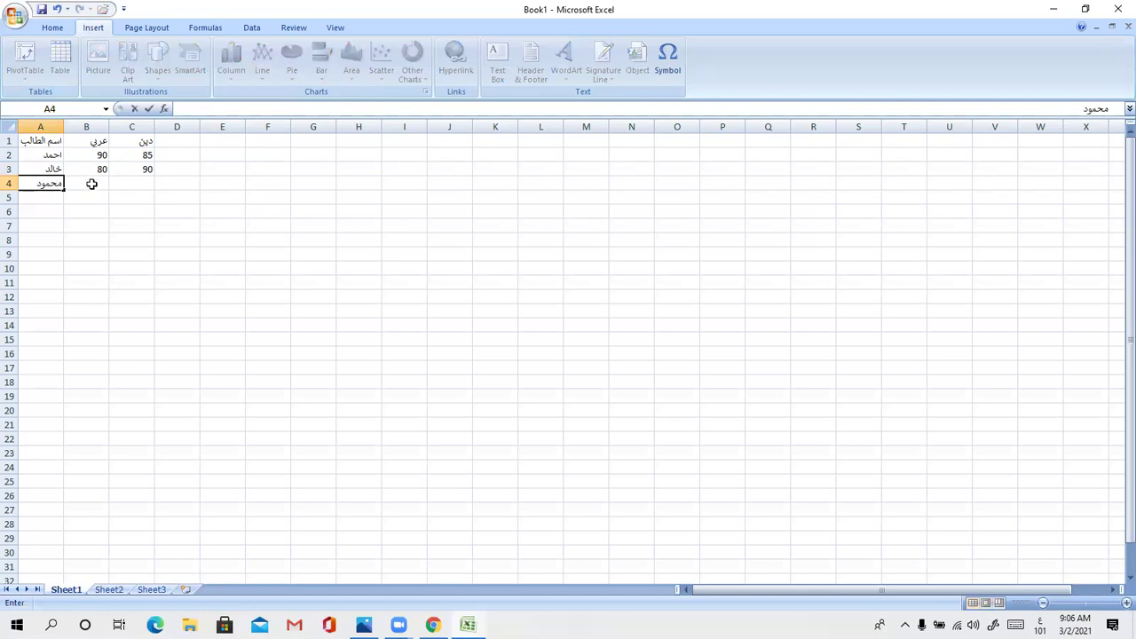
left_click(92, 184)
type("60")
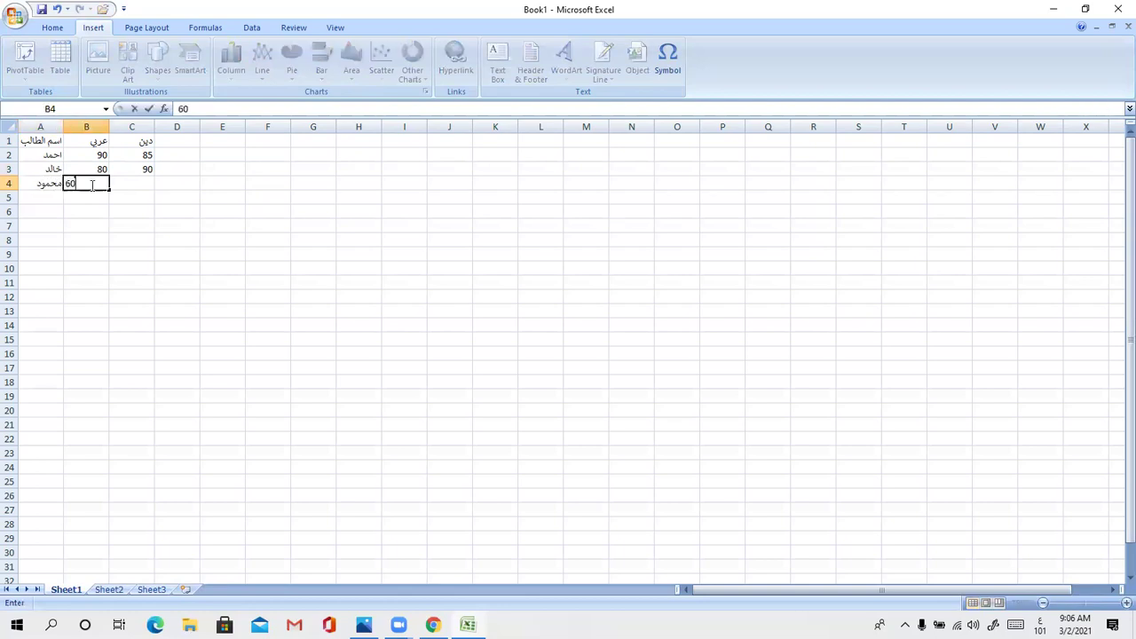
left_click(140, 185)
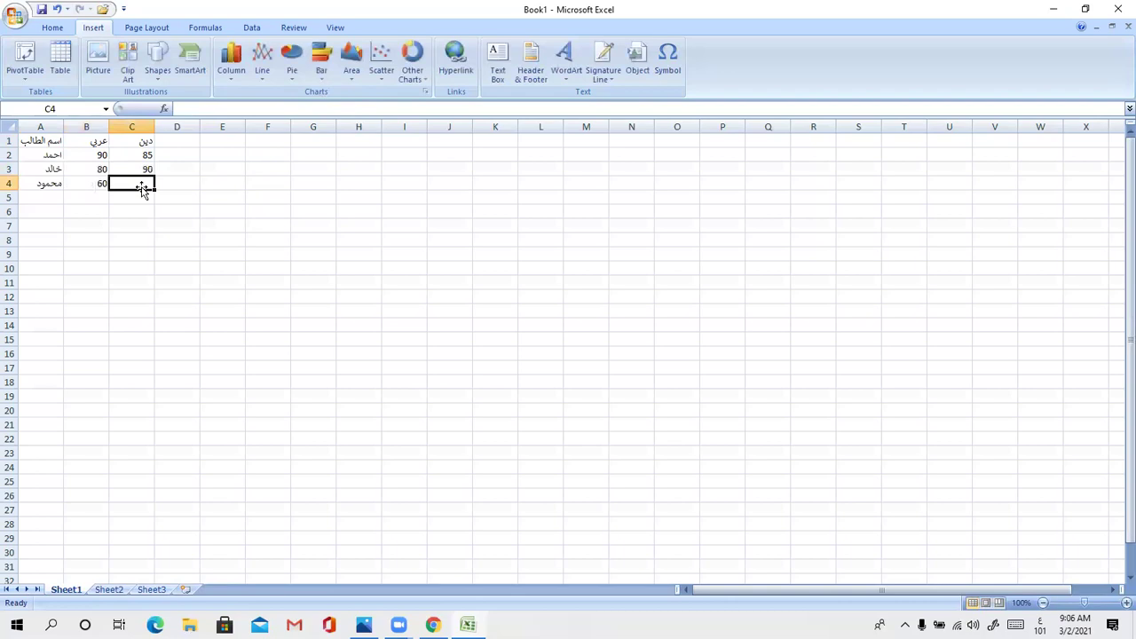
type("55")
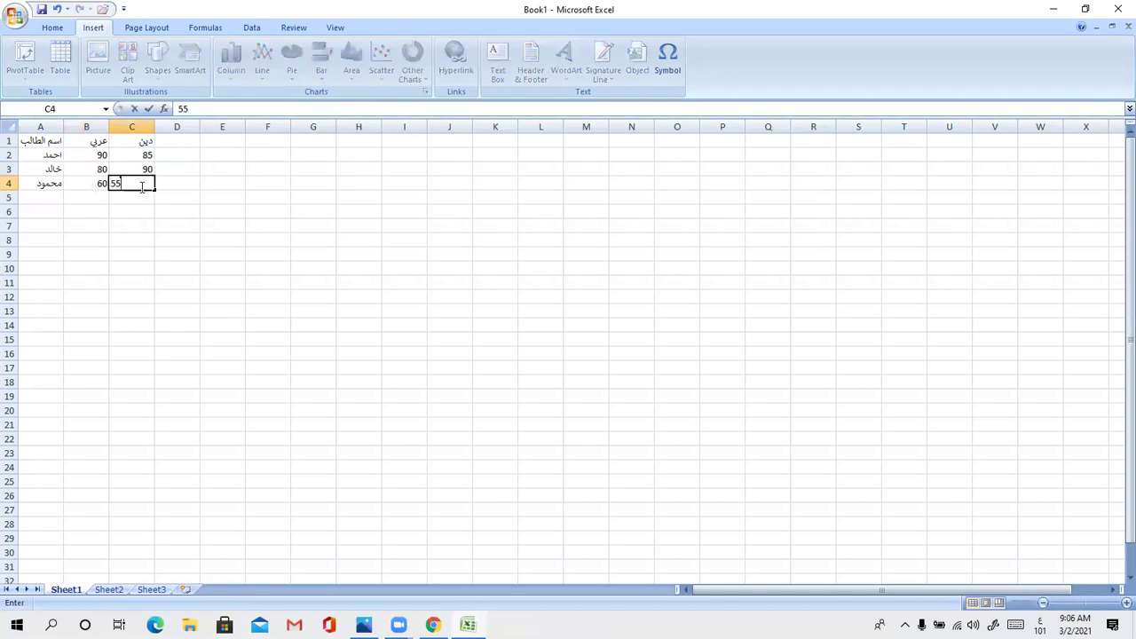
left_click(189, 152)
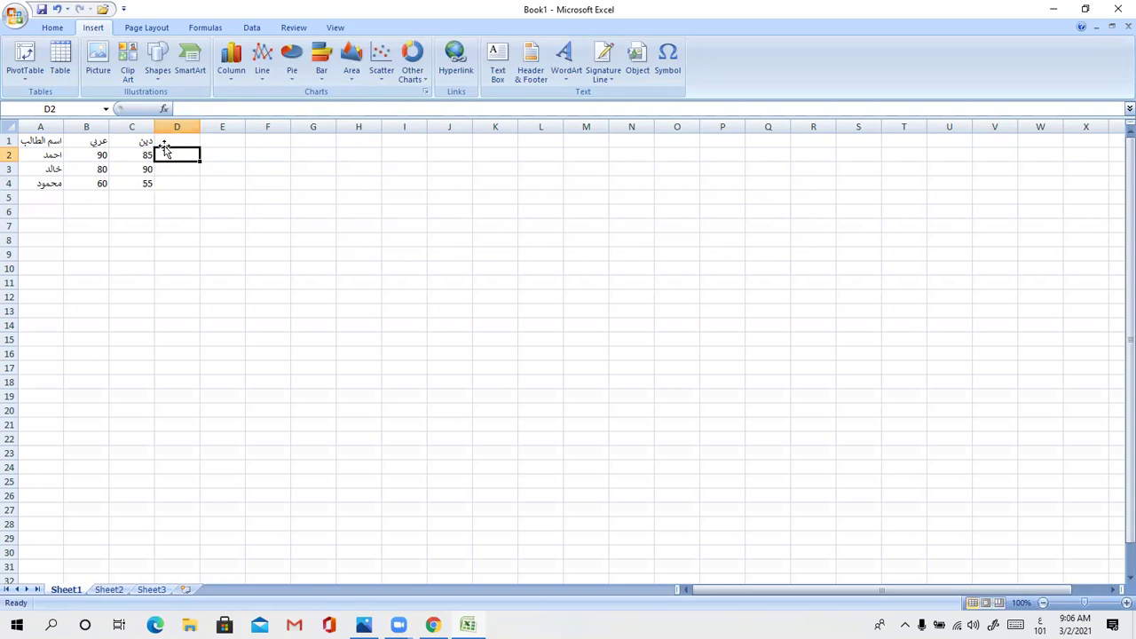
Insert a 100% stacked cone column chart from the marks table in A1:C4
left_click_drag(149, 141, 41, 189)
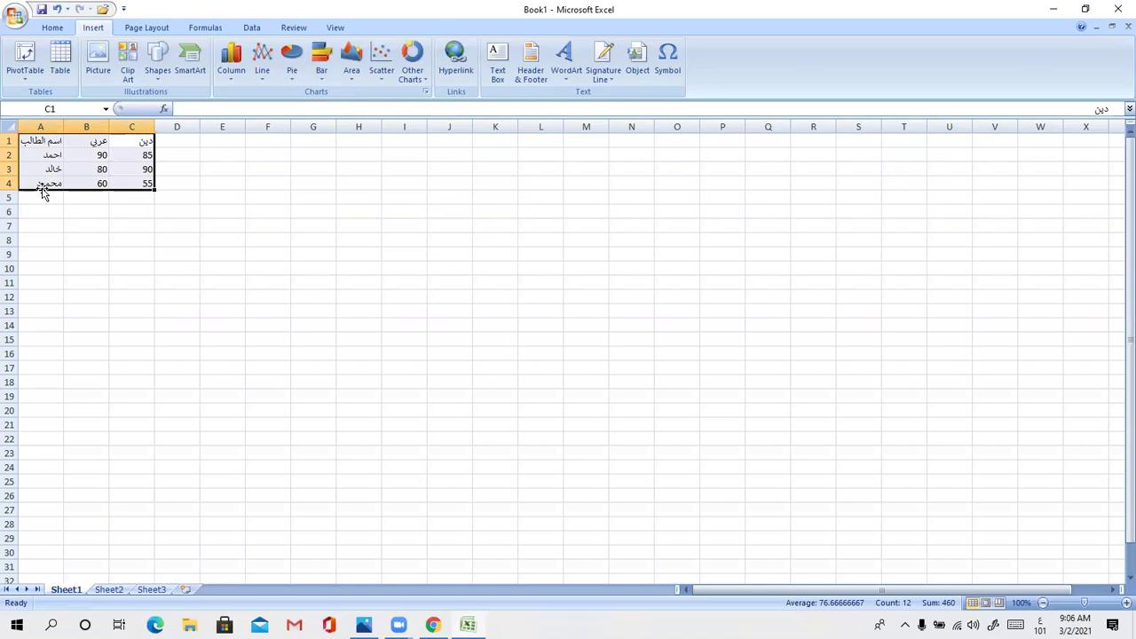
double_click(104, 27)
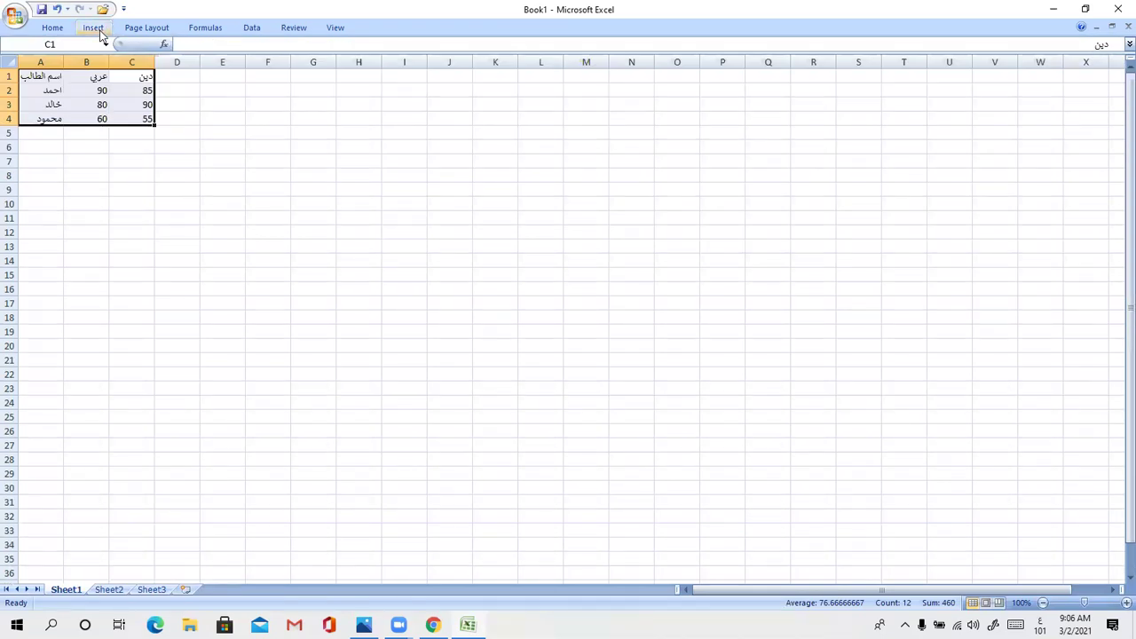
left_click(96, 28)
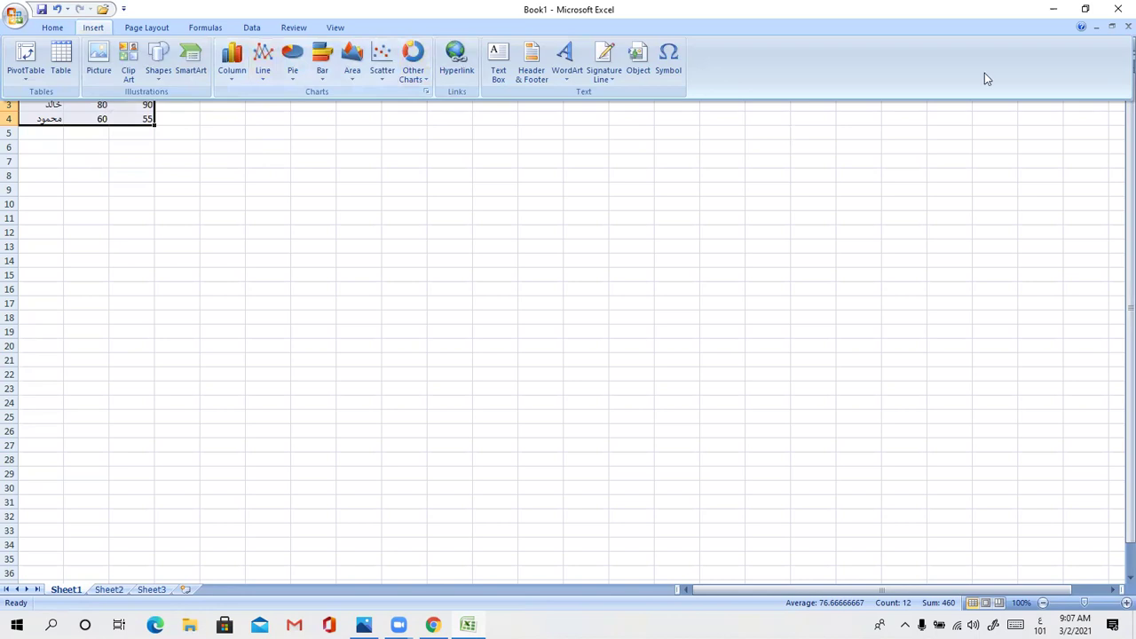
left_click(232, 71)
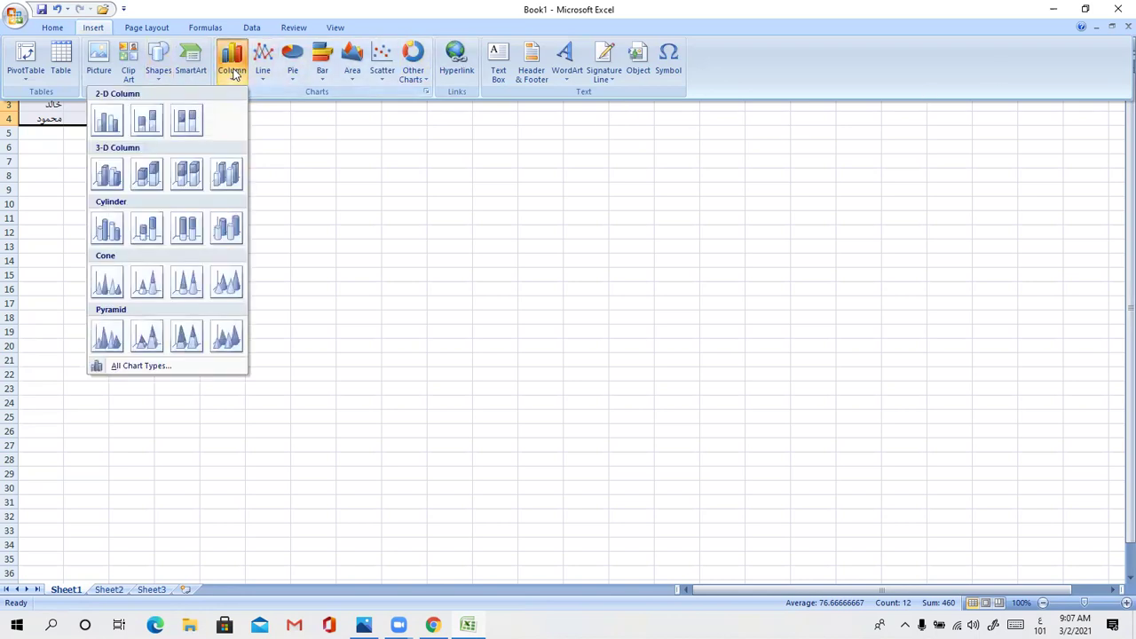
left_click(186, 282)
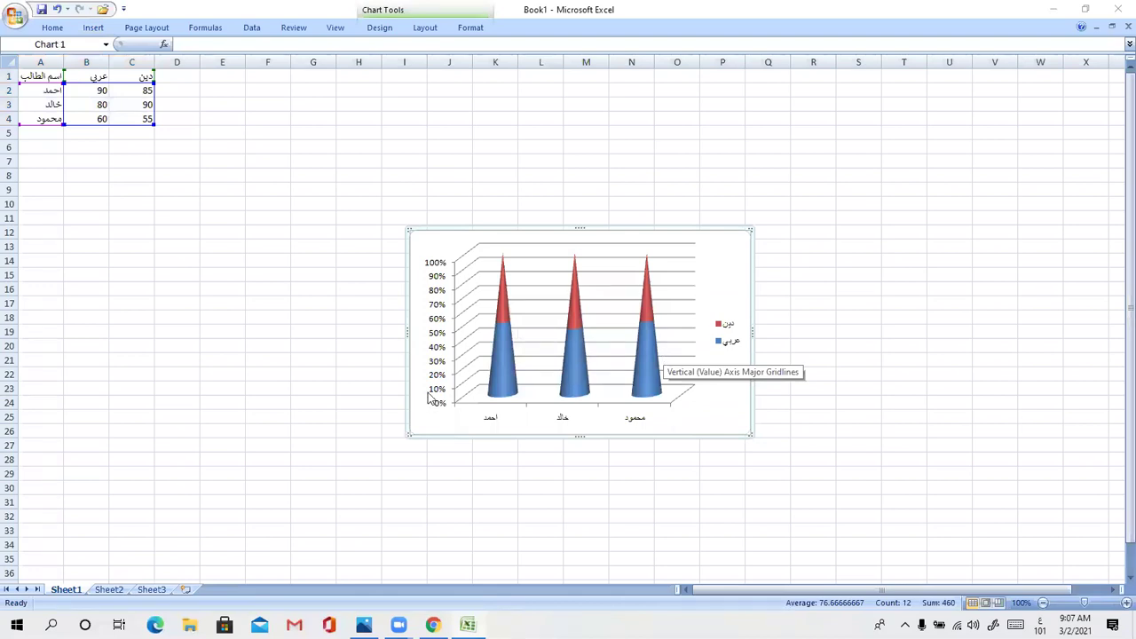
Delete the cone chart and insert a stacked line chart with markers from the same table
key("Delete")
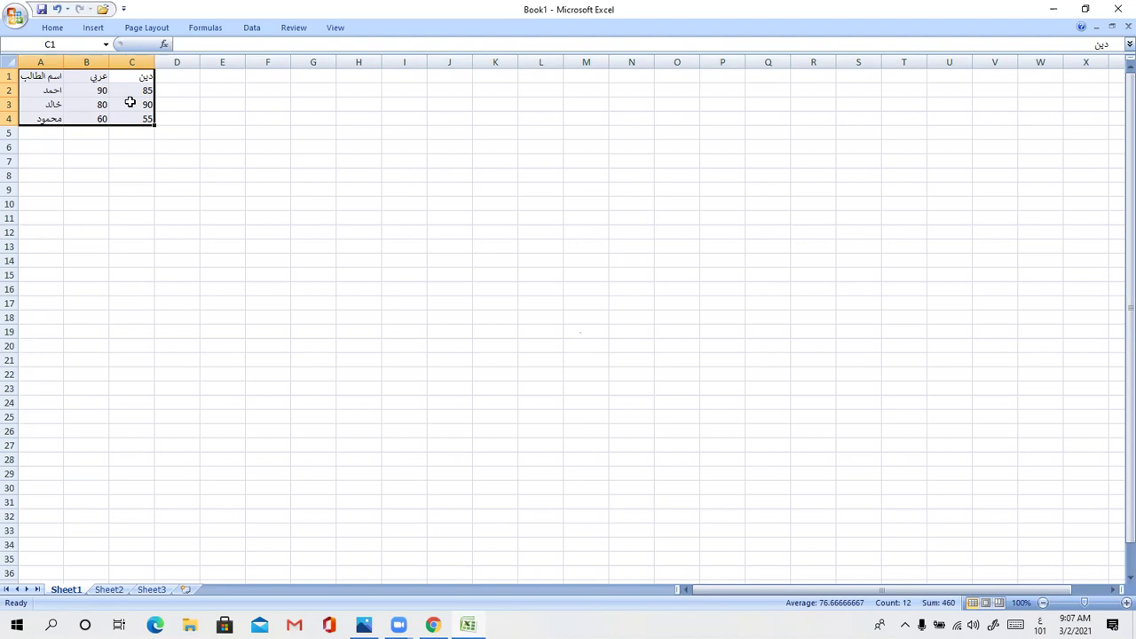
left_click(96, 29)
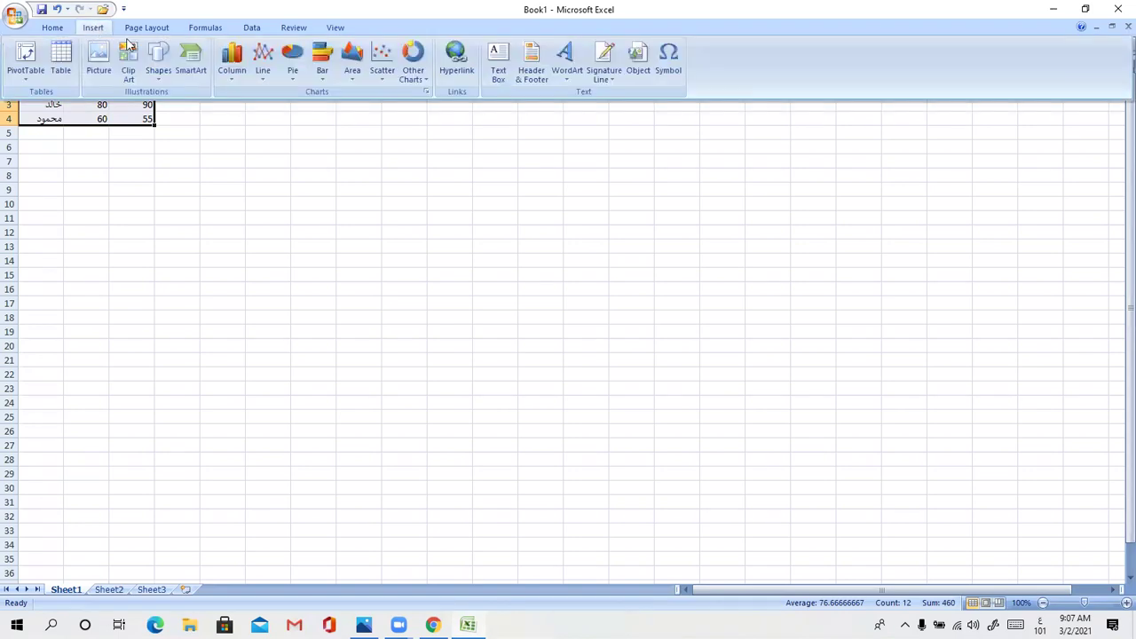
left_click(264, 60)
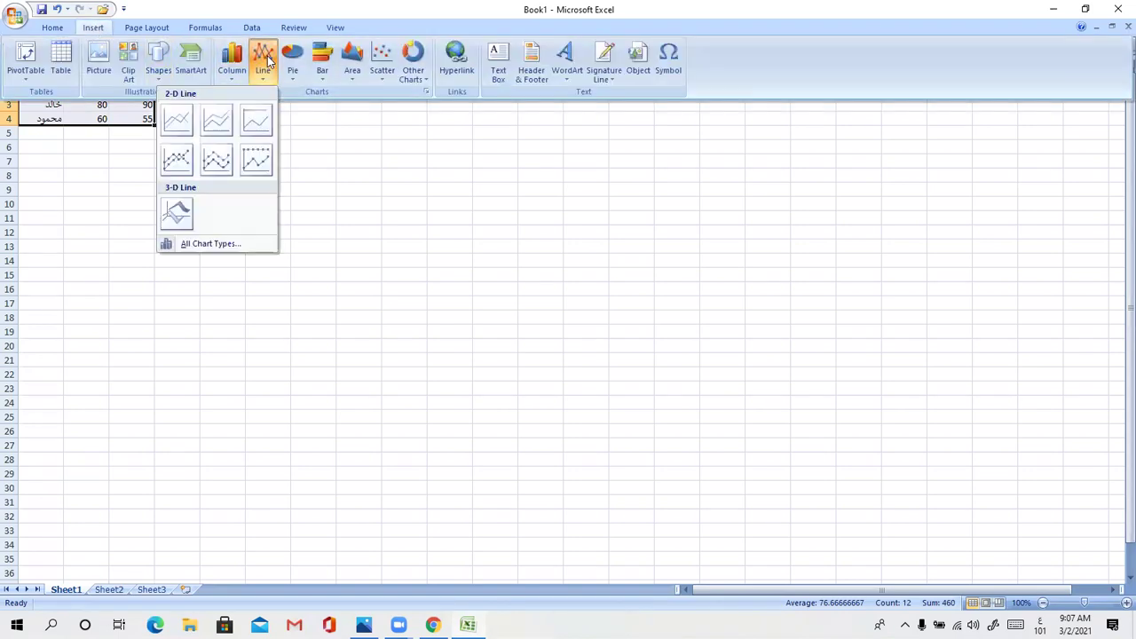
left_click(213, 168)
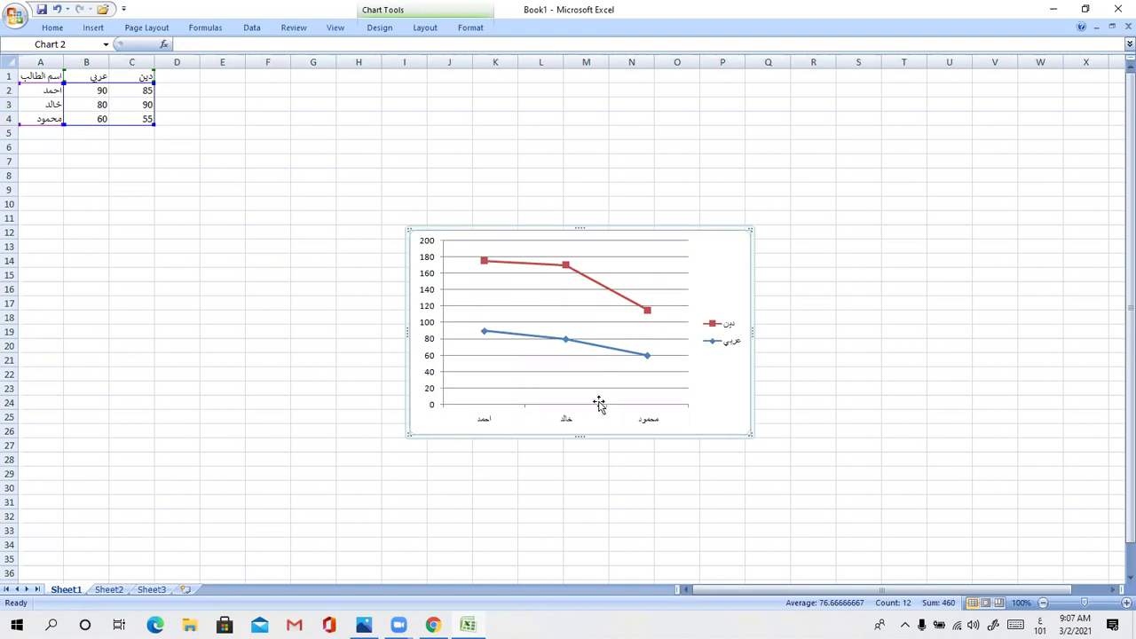
Delete the stacked line chart and insert a scatter chart with straight lines and markers from the marks in A1:C4
key("Delete")
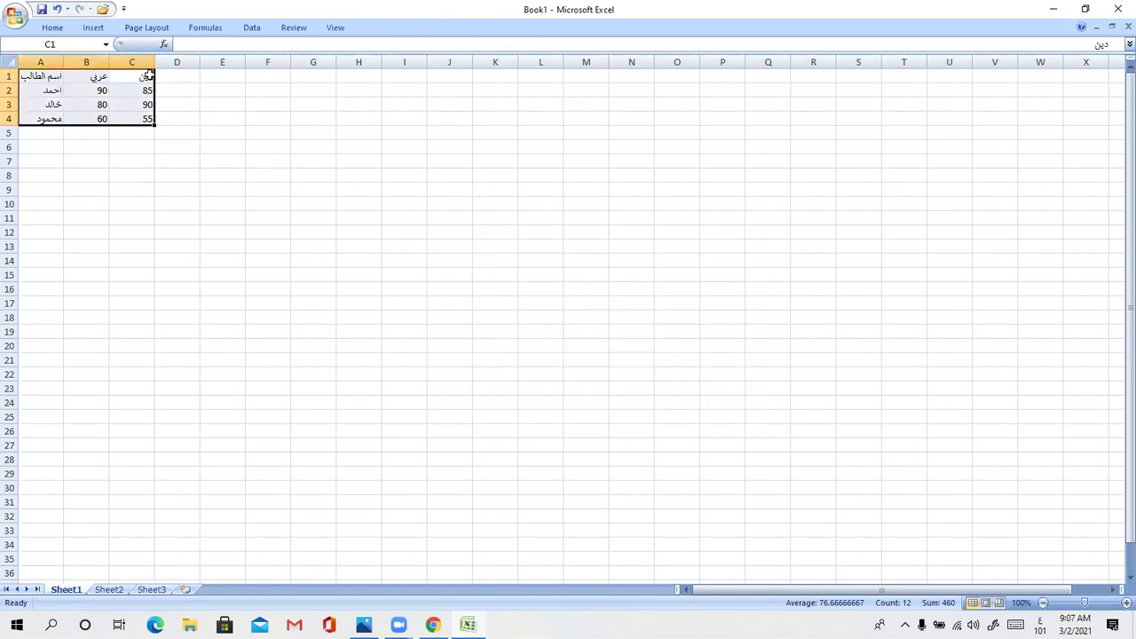
left_click(94, 27)
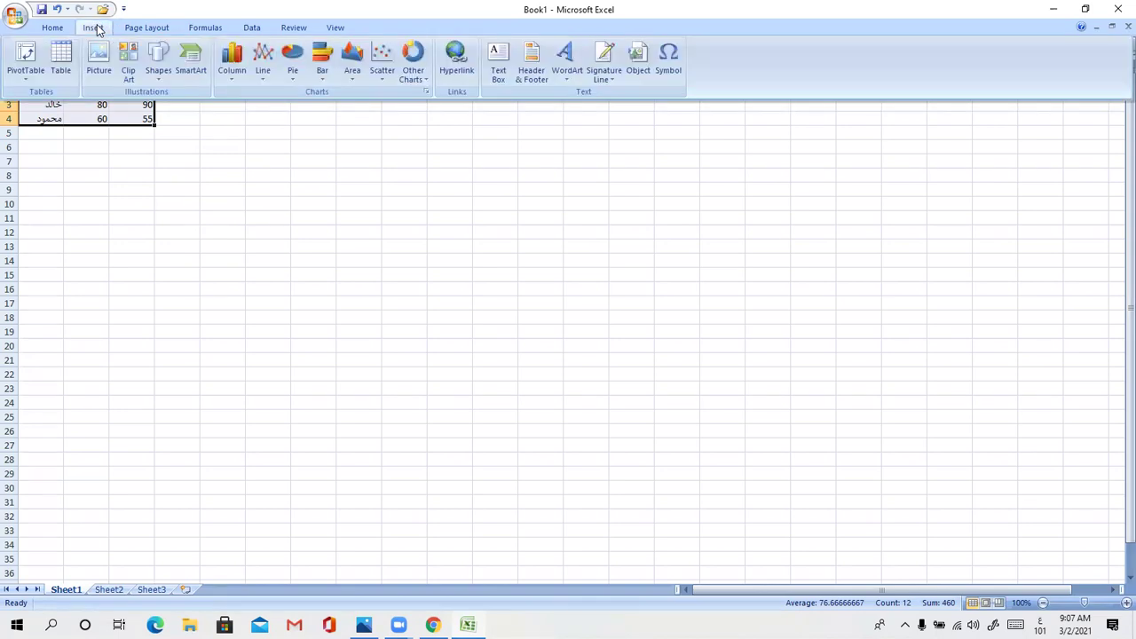
left_click(380, 71)
left_click(352, 165)
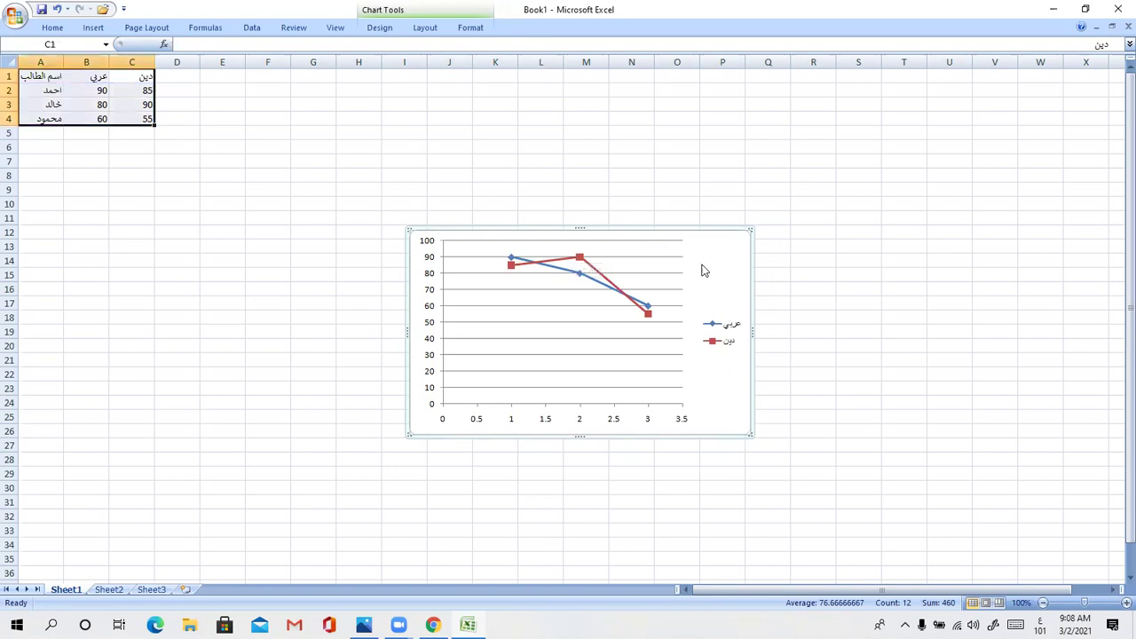
Delete the scatter chart, reselect the marks table A1:C4 and insert a bar of pie chart from it
key("Delete")
left_click(211, 268)
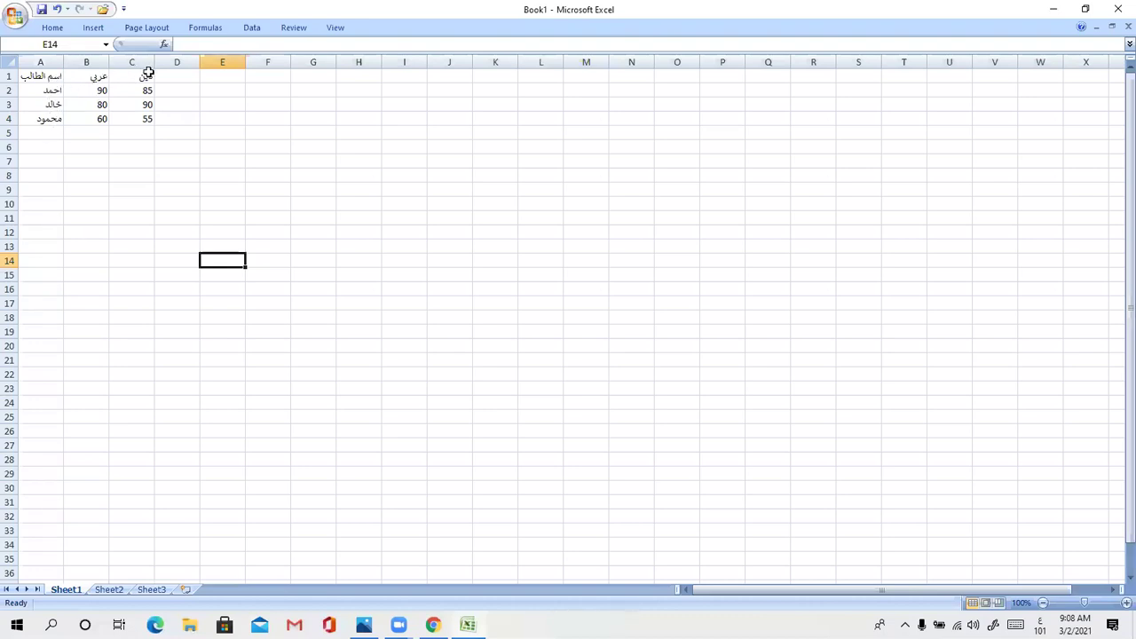
left_click_drag(151, 75, 46, 117)
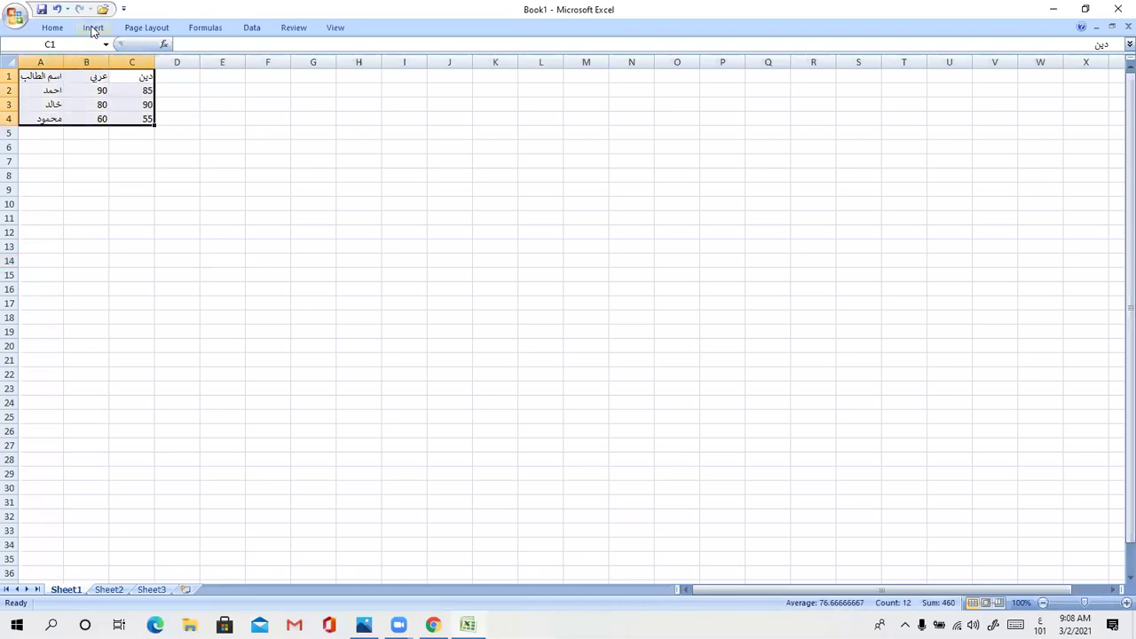
left_click(93, 29)
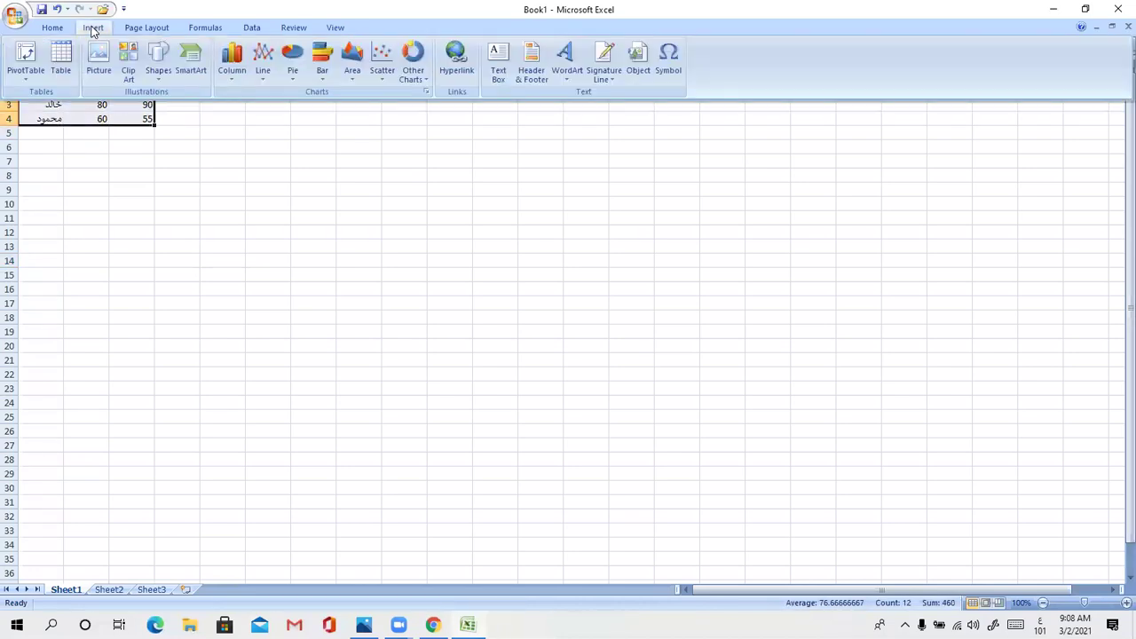
left_click(322, 70)
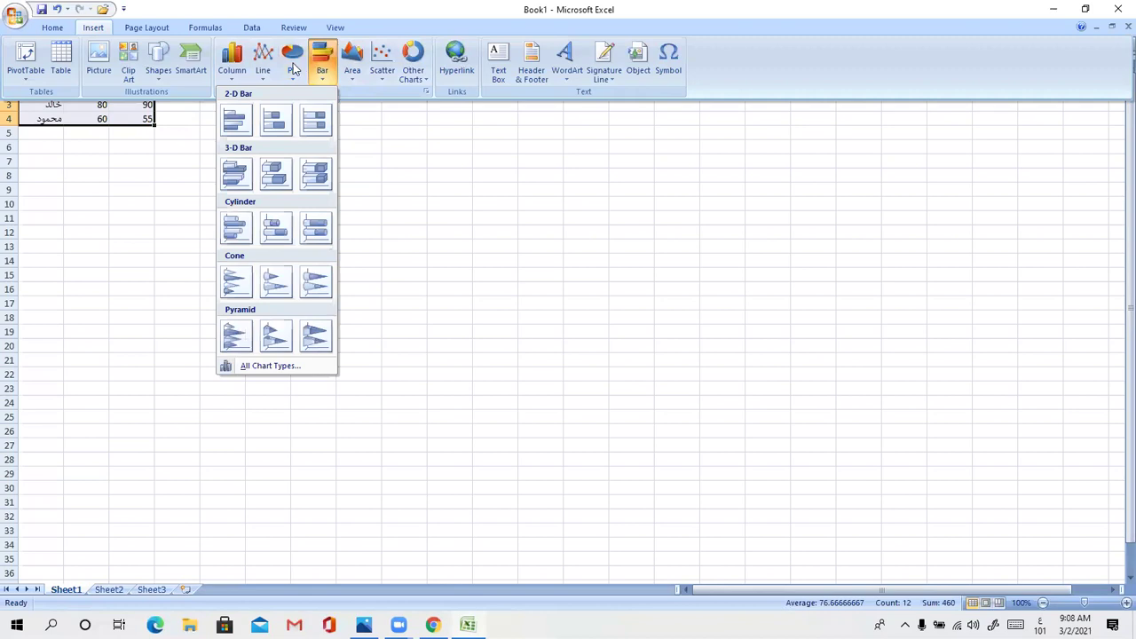
left_click(292, 72)
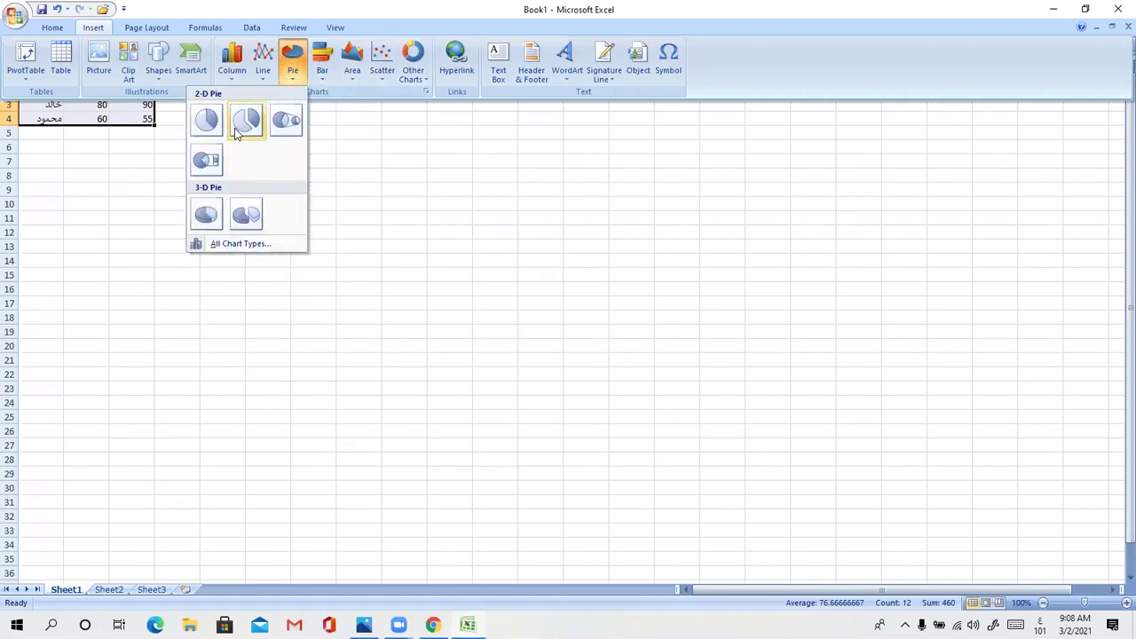
left_click(207, 164)
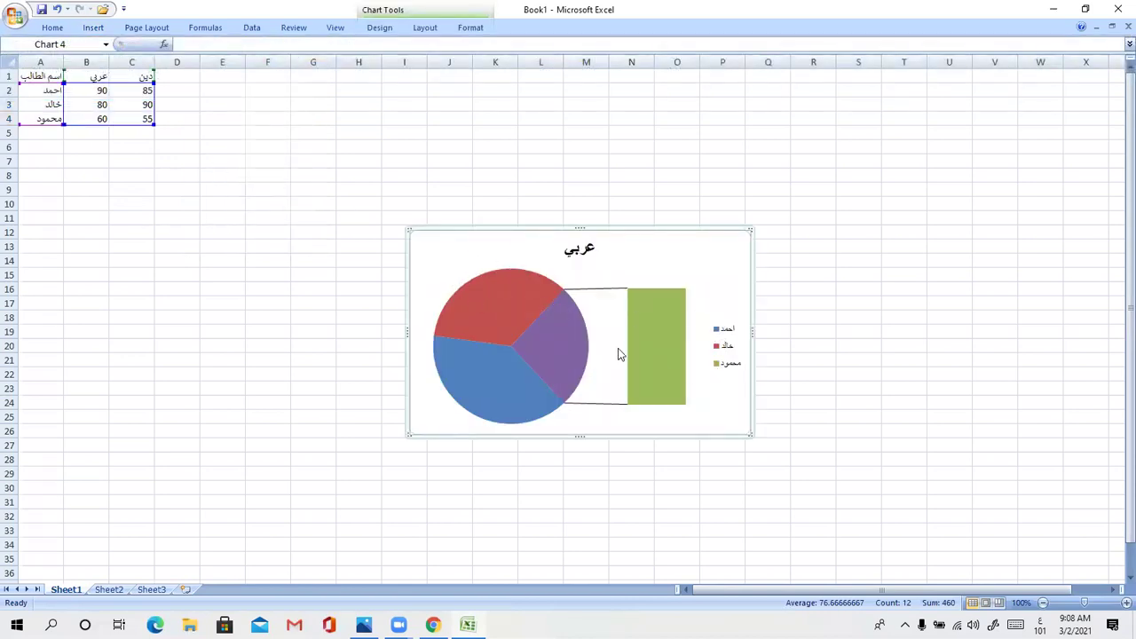
Delete the bar of pie chart and insert a 2-D stacked area chart from the same table
mouse_move(505, 334)
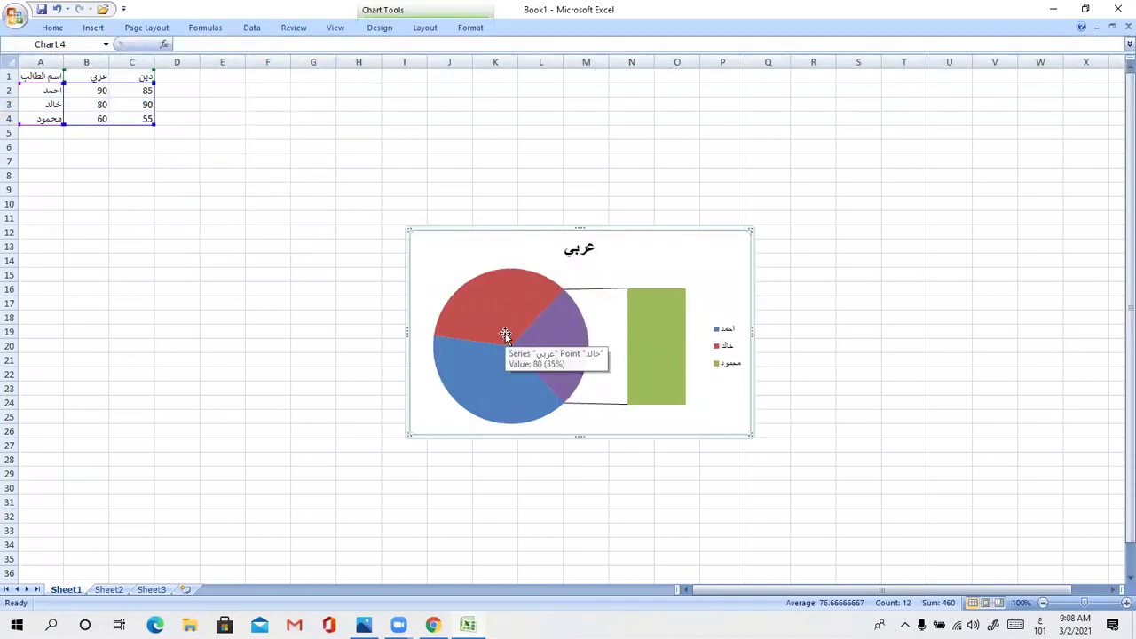
key("Delete")
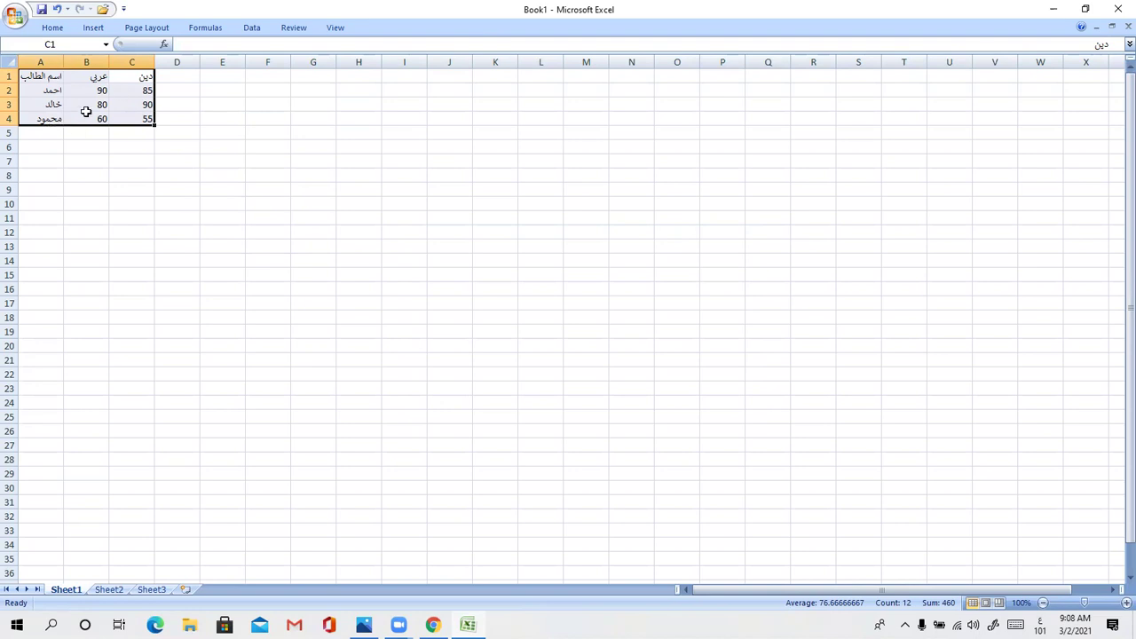
left_click(93, 28)
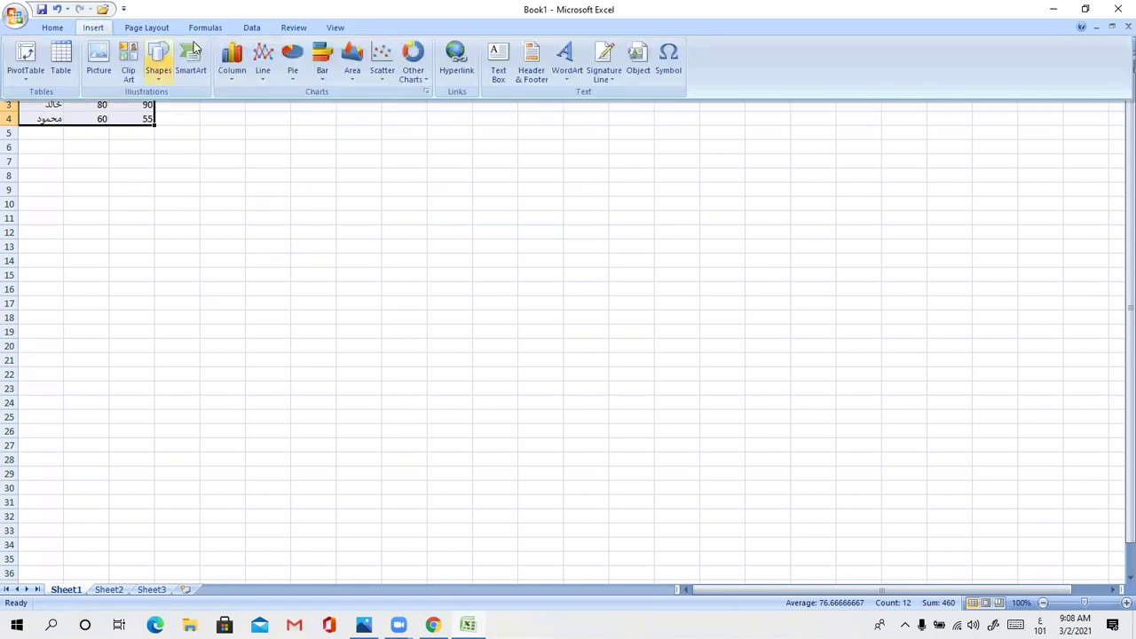
left_click(355, 77)
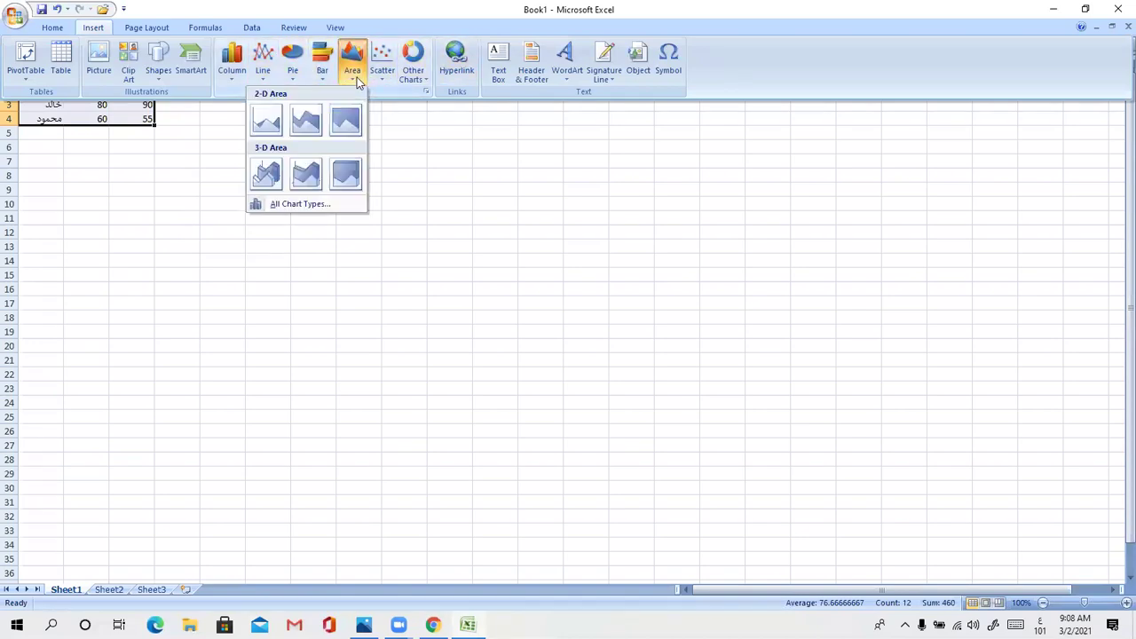
left_click(306, 121)
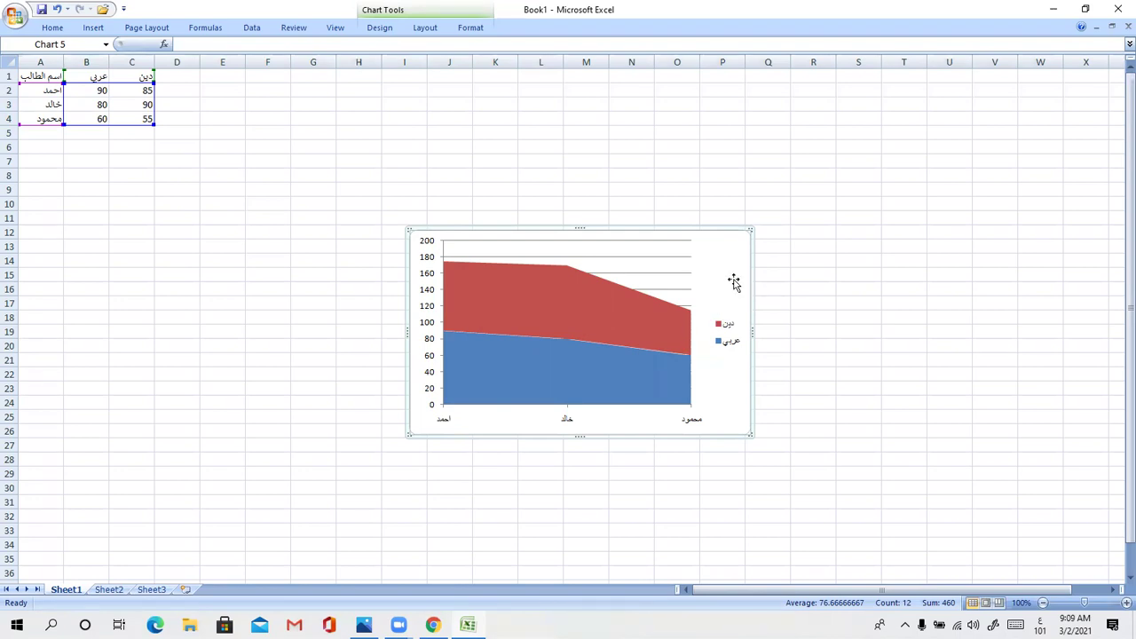
Delete the stacked area chart and keep the ribbon permanently expanded with the insert commands showing
key("Delete")
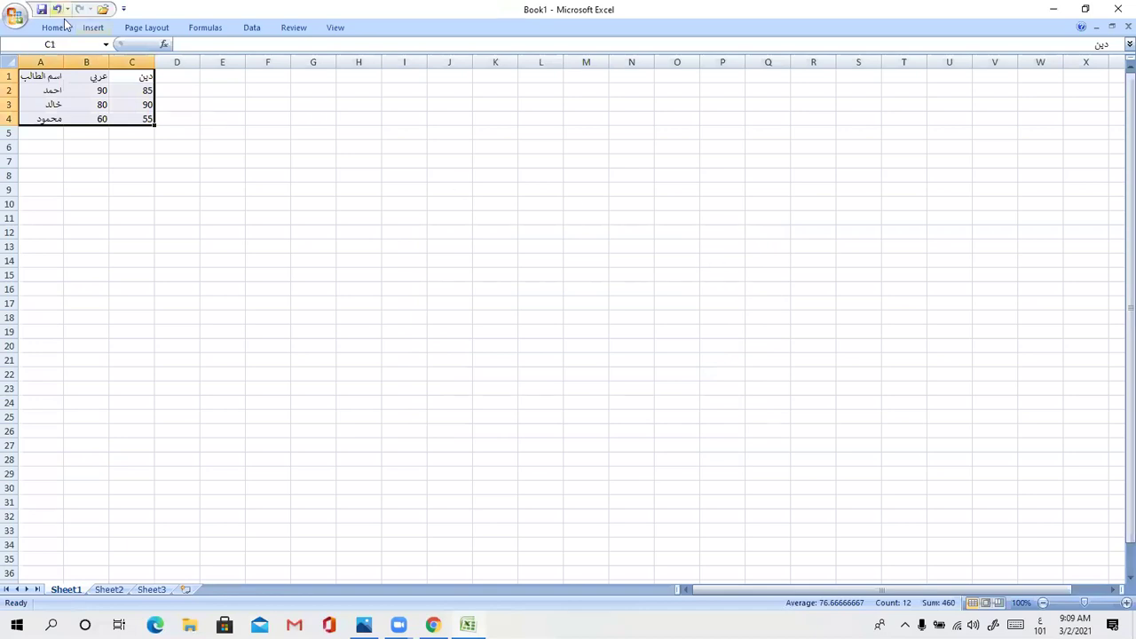
left_click(96, 32)
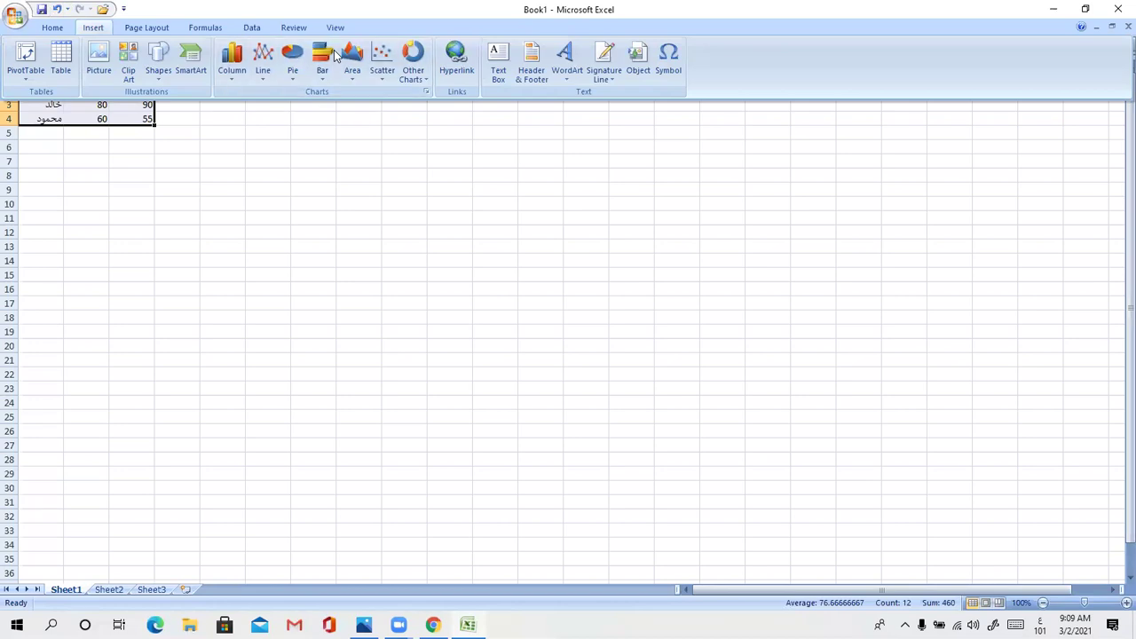
left_click(351, 19)
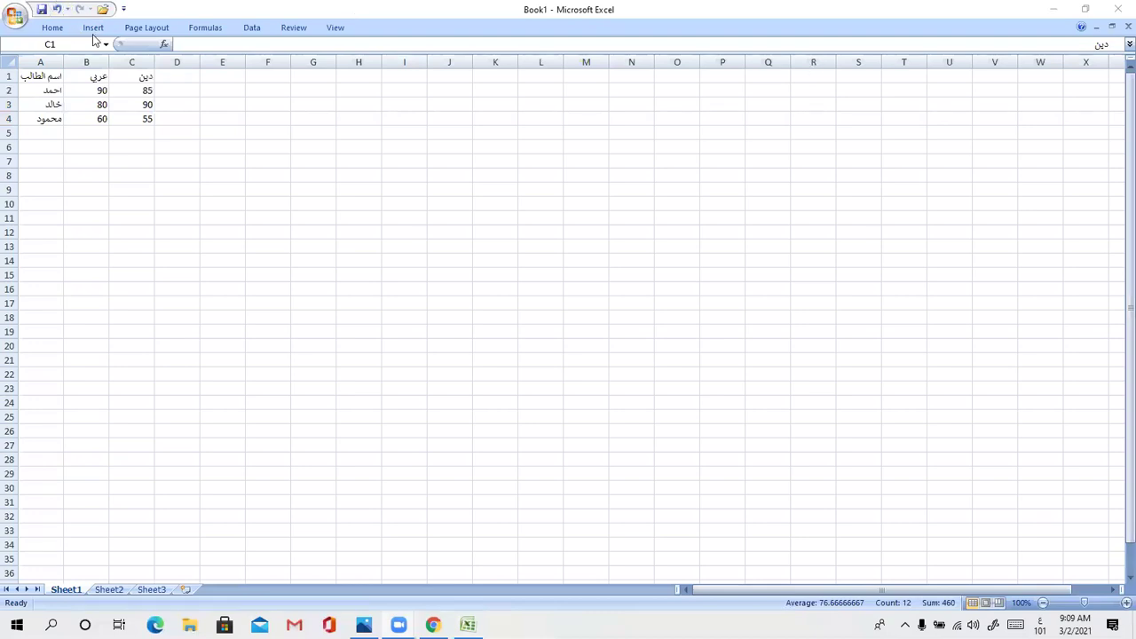
double_click(93, 29)
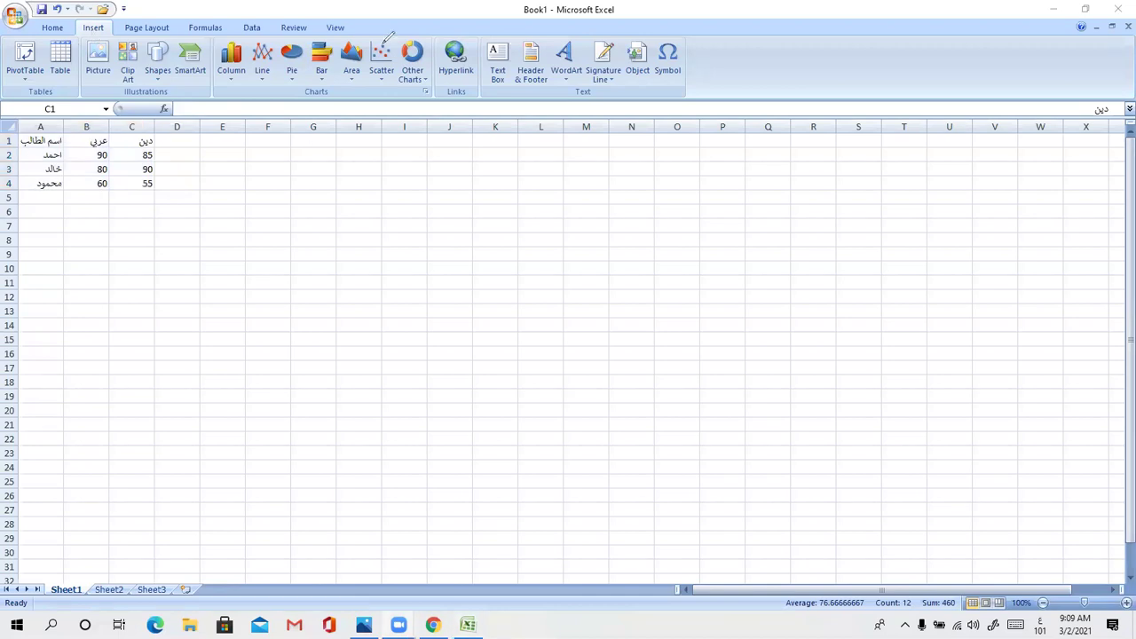
mouse_move(317, 83)
left_mouse_down()
mouse_move(302, 89)
mouse_move(307, 100)
mouse_move(337, 94)
mouse_move(330, 85)
left_mouse_up()
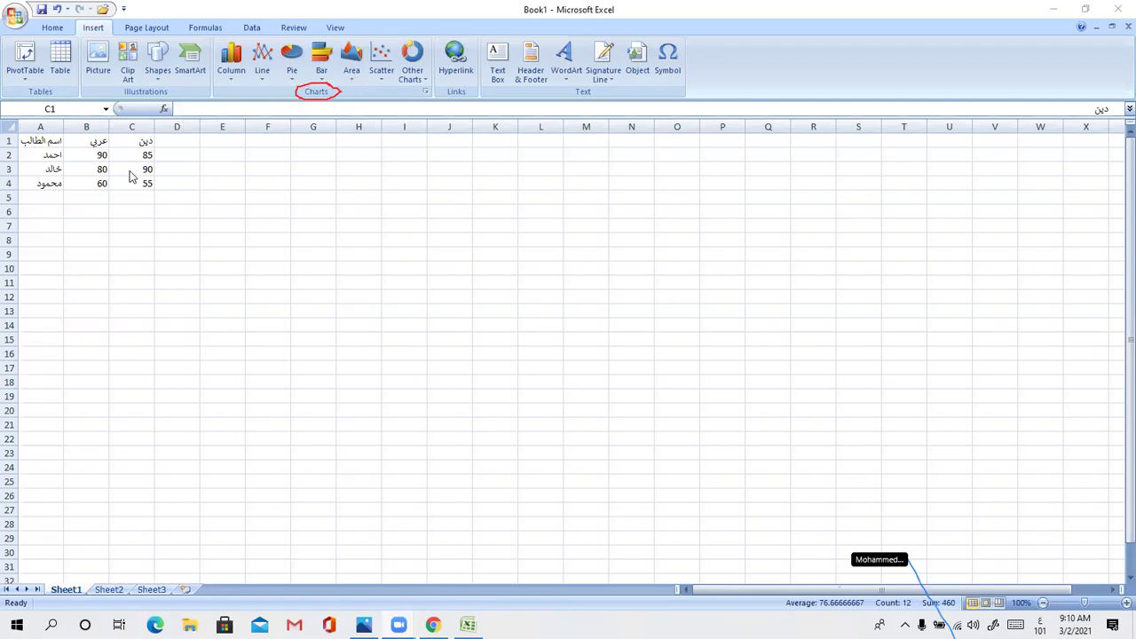
Insert a clustered pyramid column chart from the marks table A1:C4
key("ctrl+a")
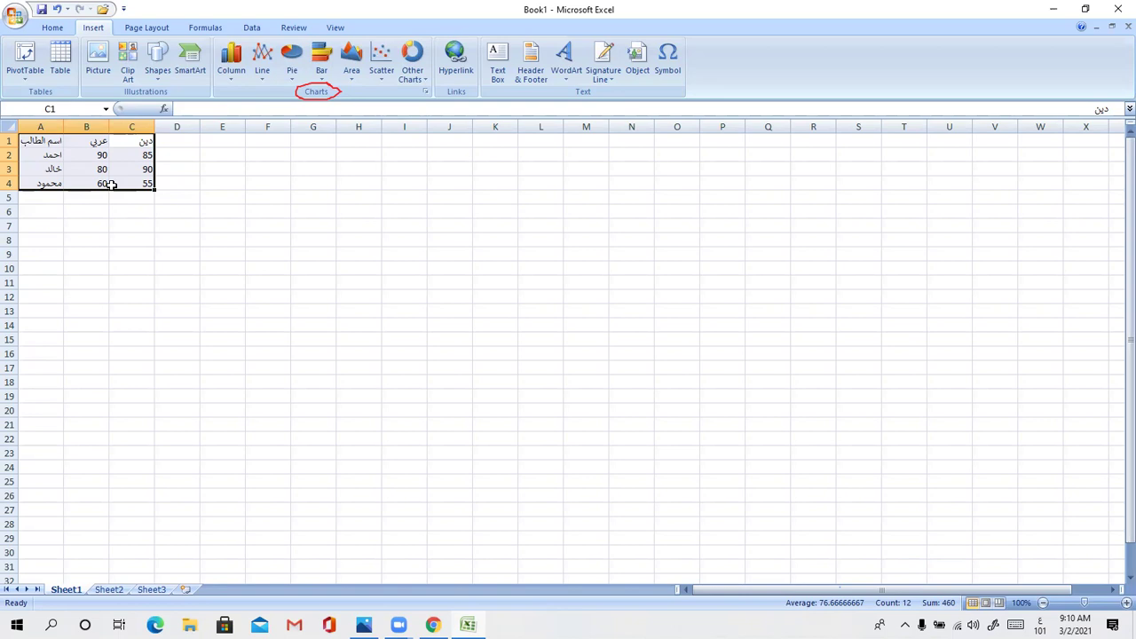
left_click(234, 75)
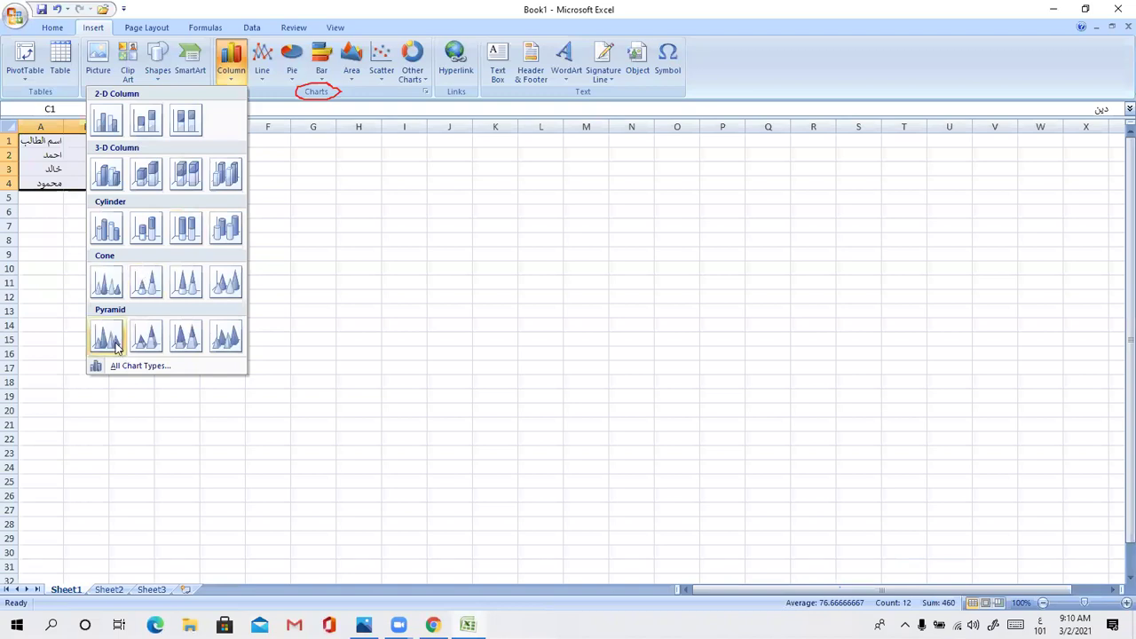
left_click(115, 344)
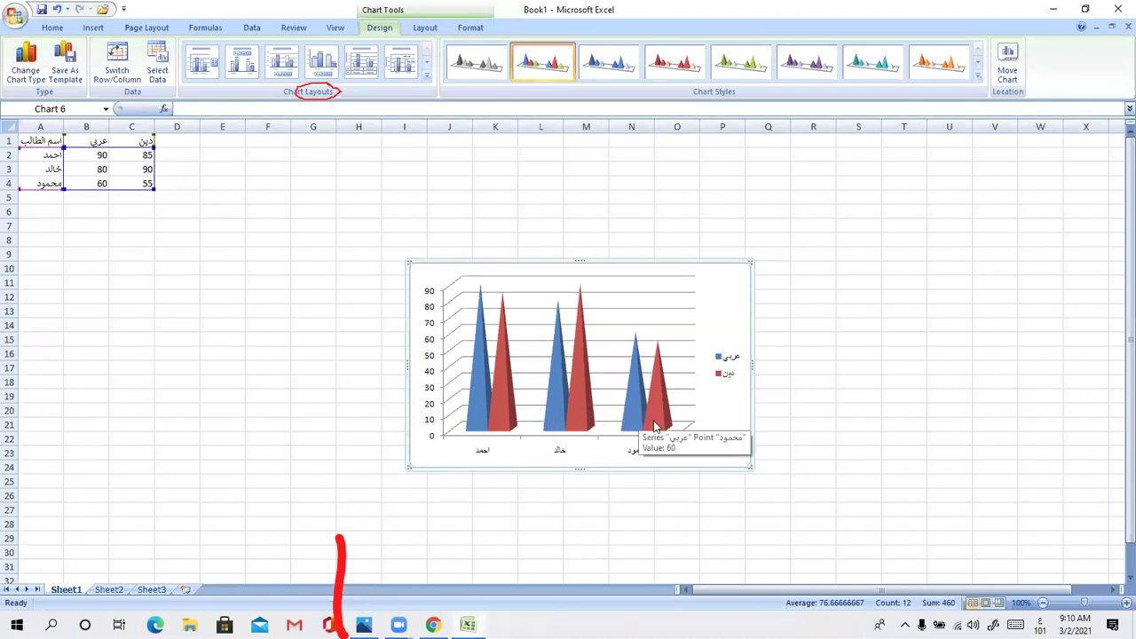
mouse_move(656, 382)
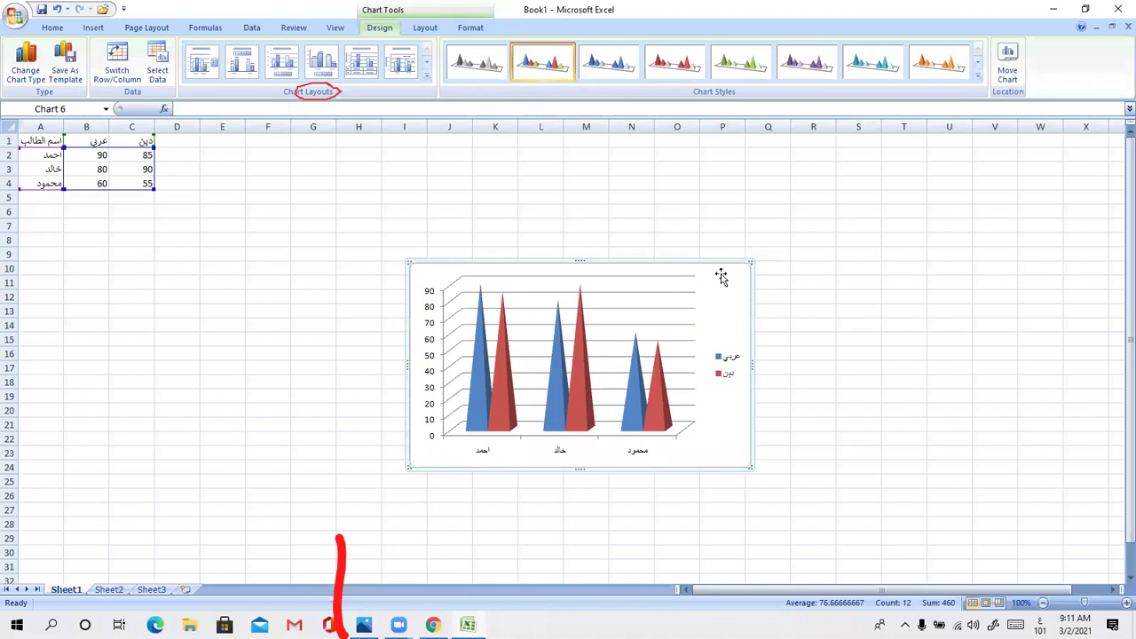
Delete the clustered pyramid chart from the sheet
left_click(299, 281)
left_click(729, 296)
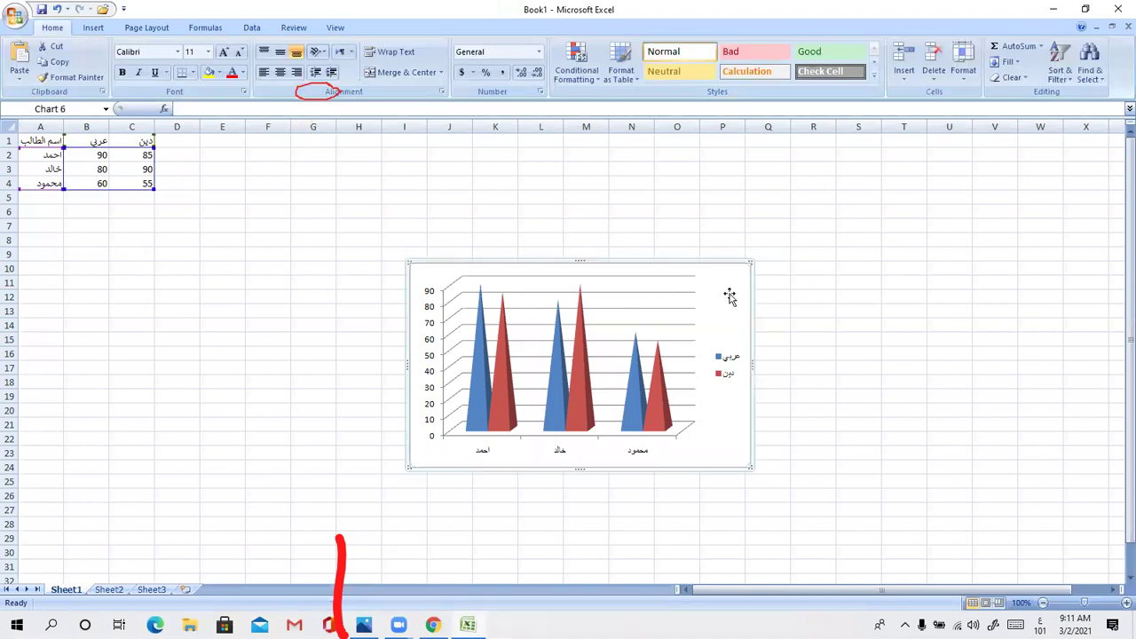
key("Delete")
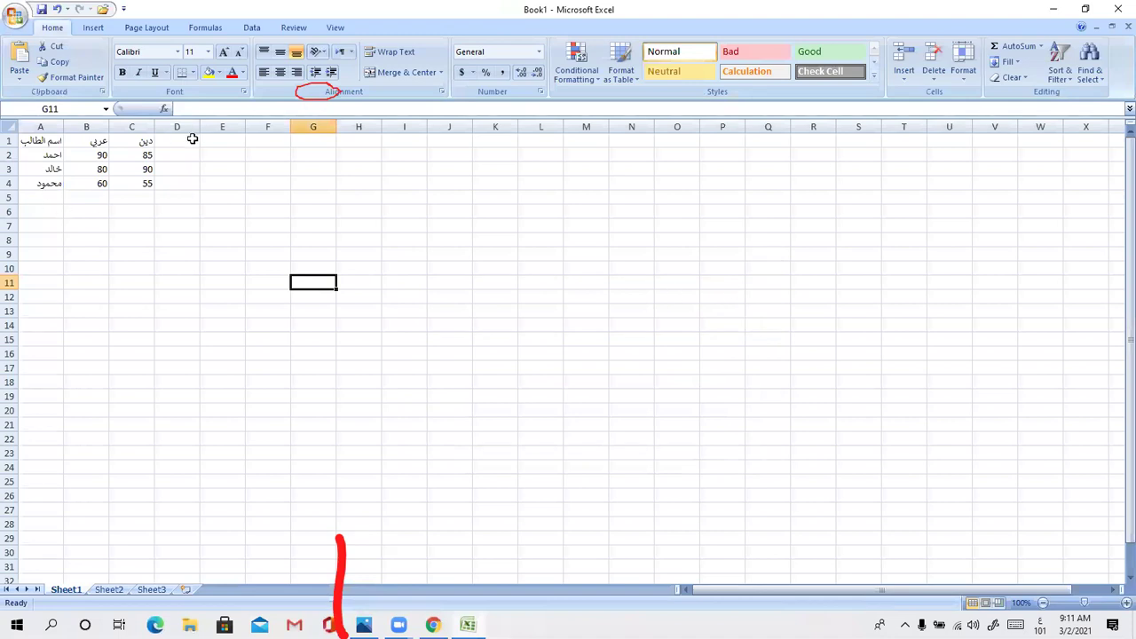
Add a subject column headed رياضيات in D1 and enter the mark 55 for the first student in D2
left_click(188, 143)
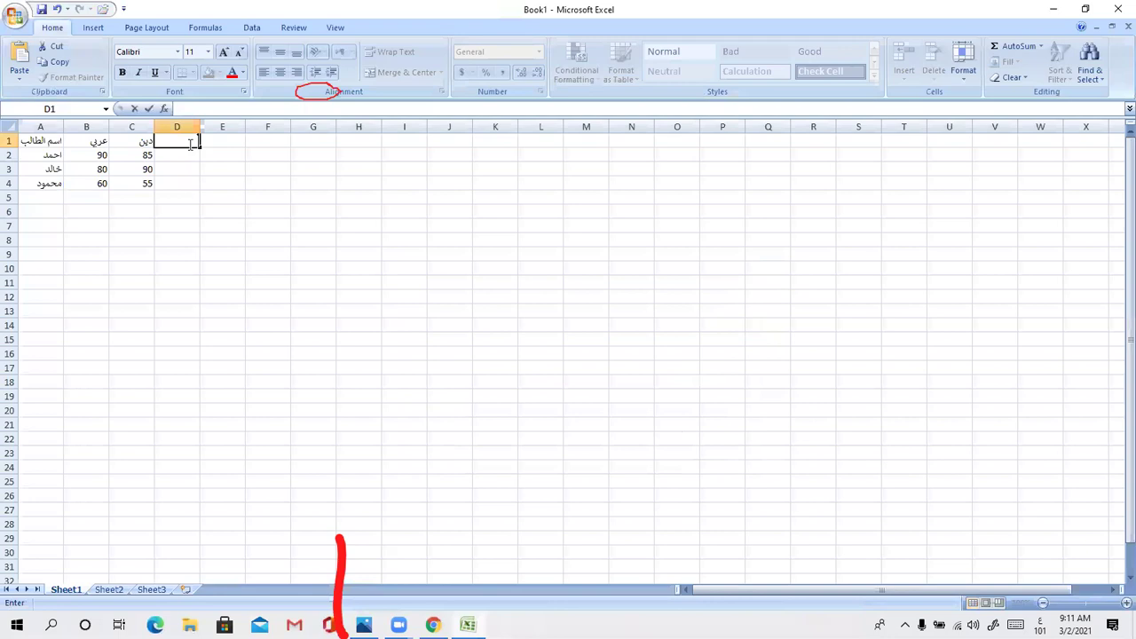
type("عي")
key("BackSpace")
key("BackSpace")
key("BackSpace")
type("رياضيات")
left_click(166, 155)
type("55")
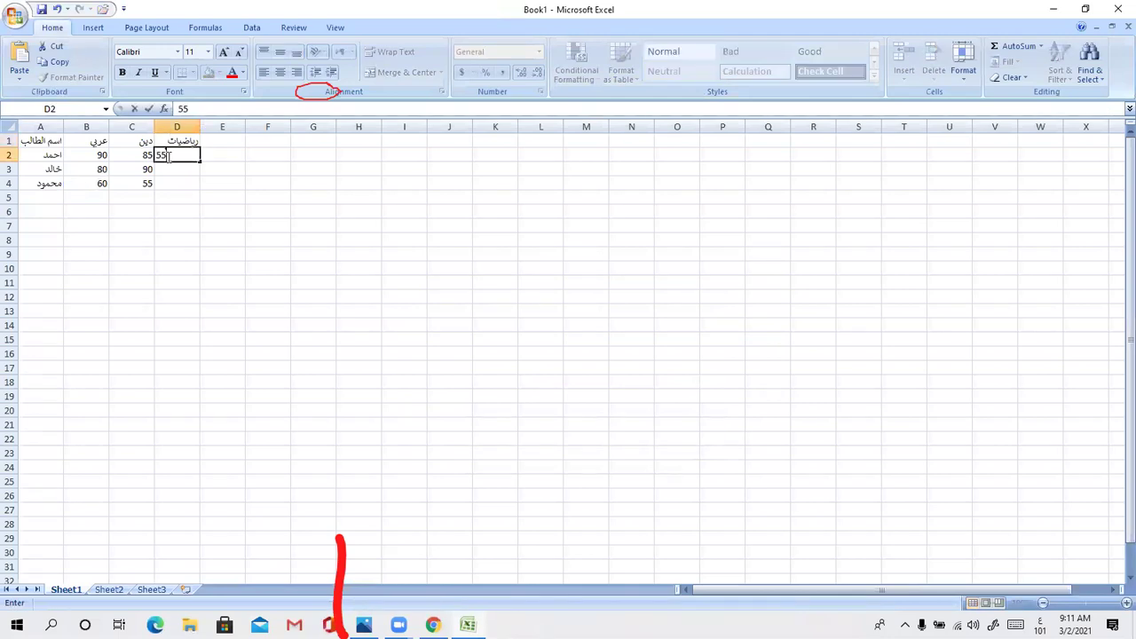
Enter the رياضيات marks 57 in D3 and 95 in D4 for the second and third students
left_click(167, 172)
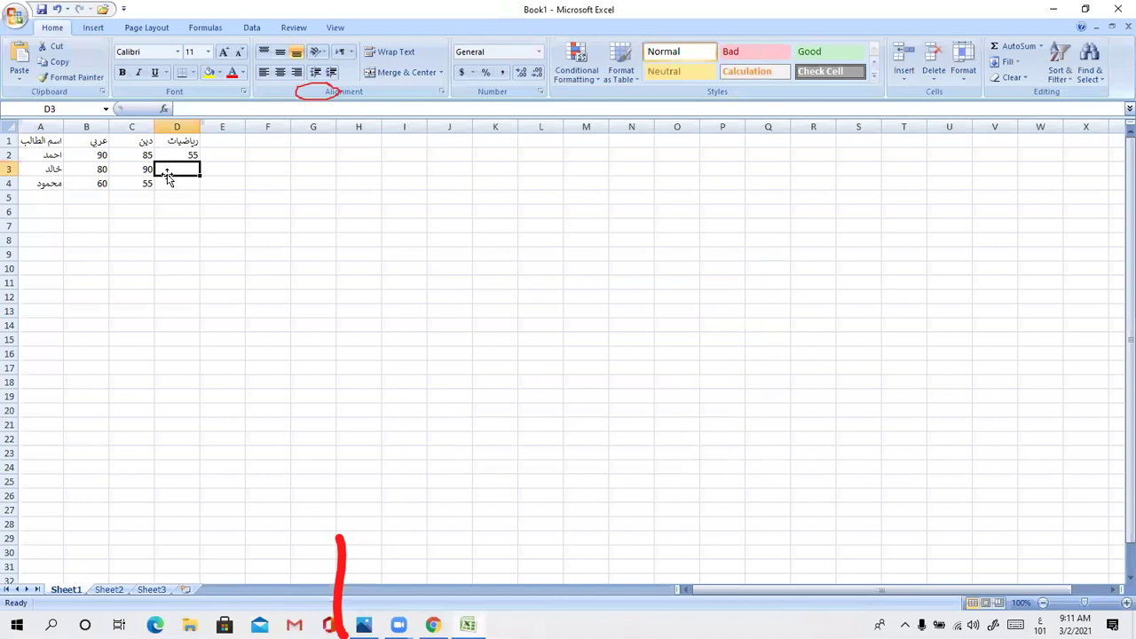
type("57")
left_click(165, 194)
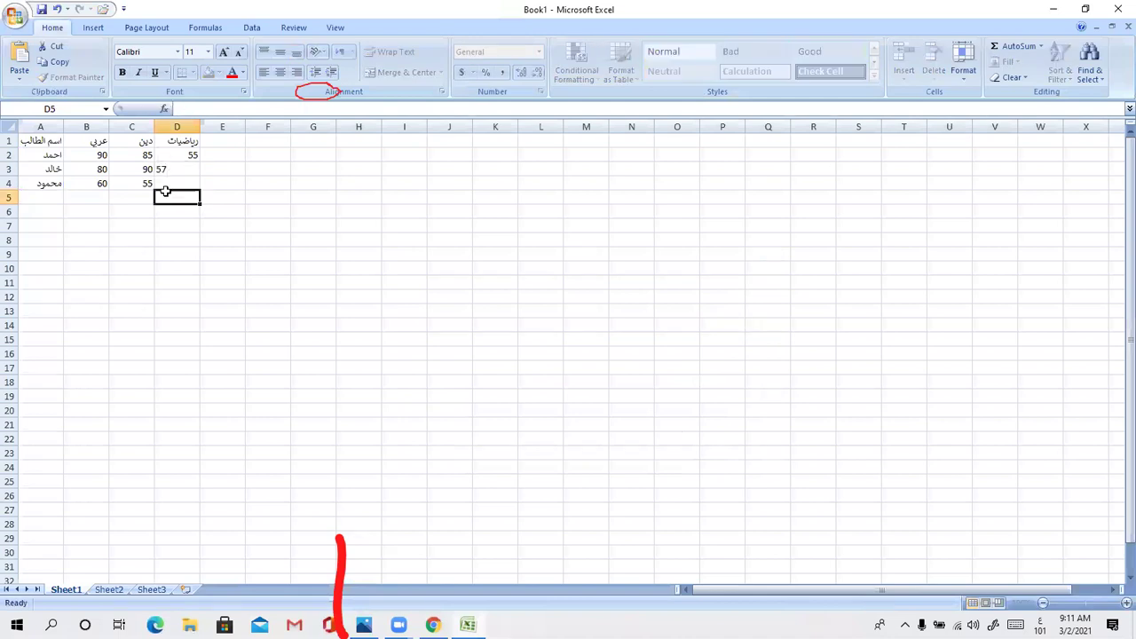
type("95")
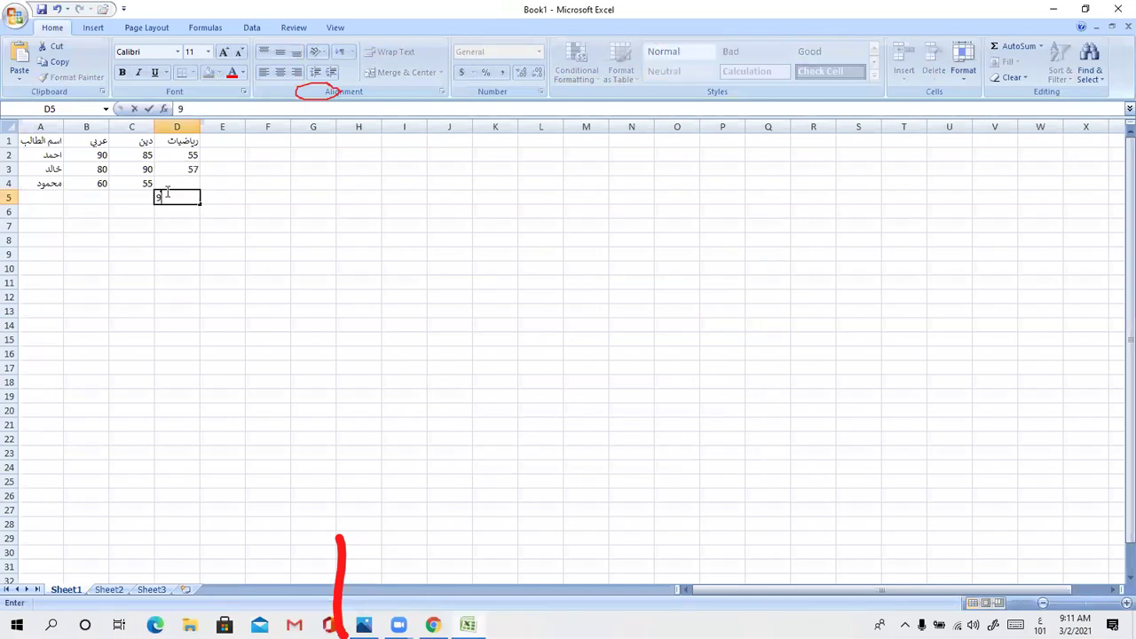
key("BackSpace")
key("BackSpace")
left_click(177, 183)
type("95")
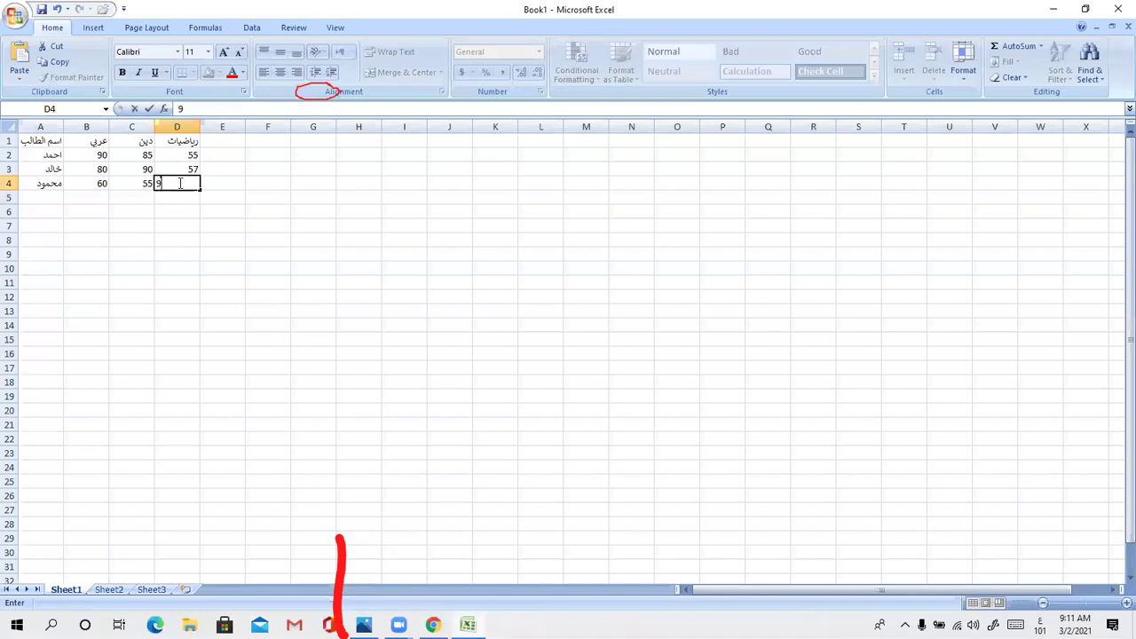
Insert a 3-D line chart from the range A1:D5, including the new رياضيات column
left_click(190, 139)
left_click_drag(190, 139, 41, 199)
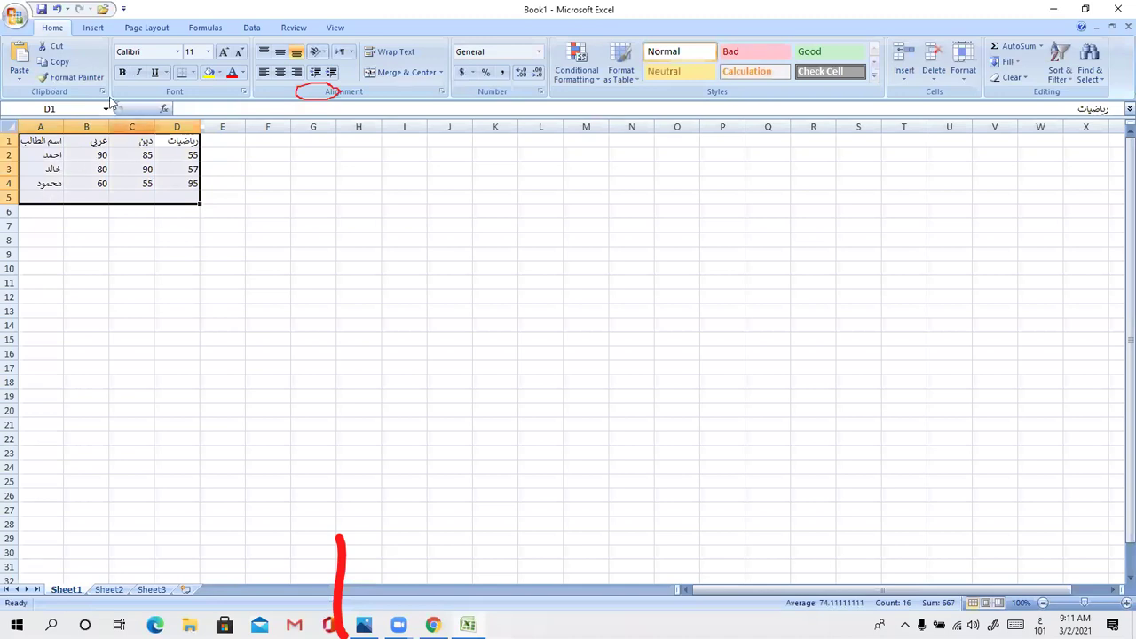
left_click(98, 27)
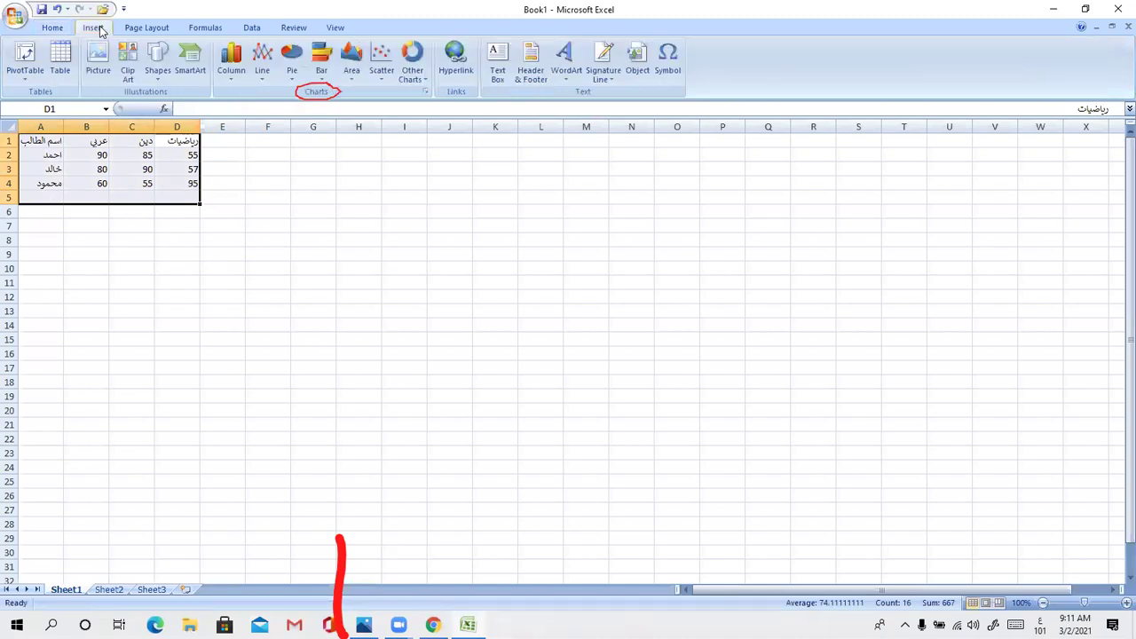
left_click(263, 71)
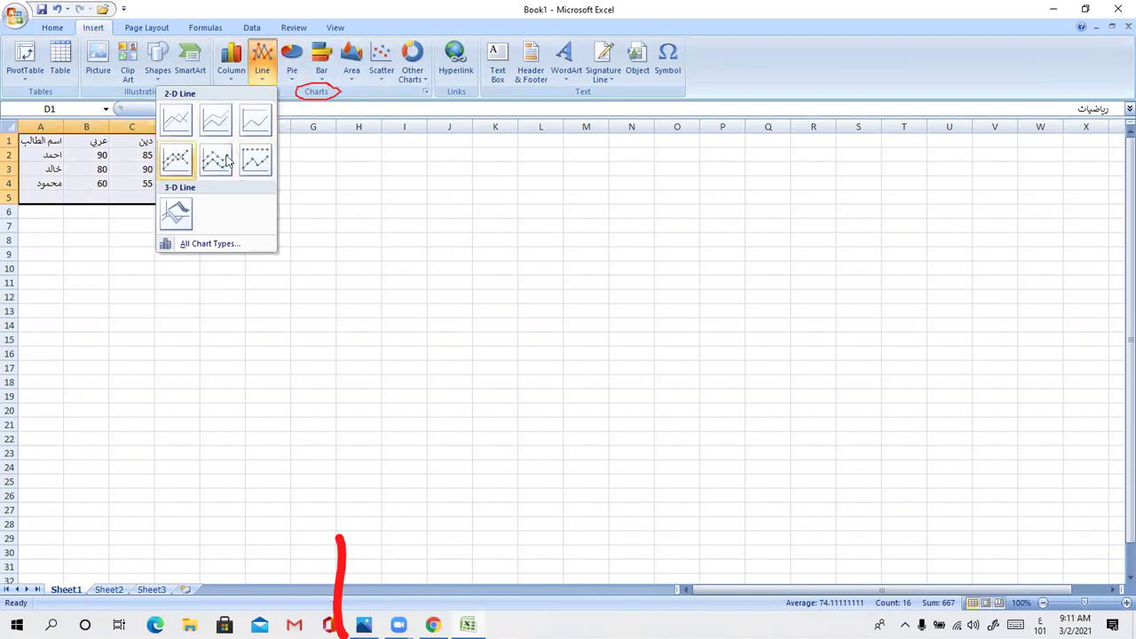
left_click(176, 214)
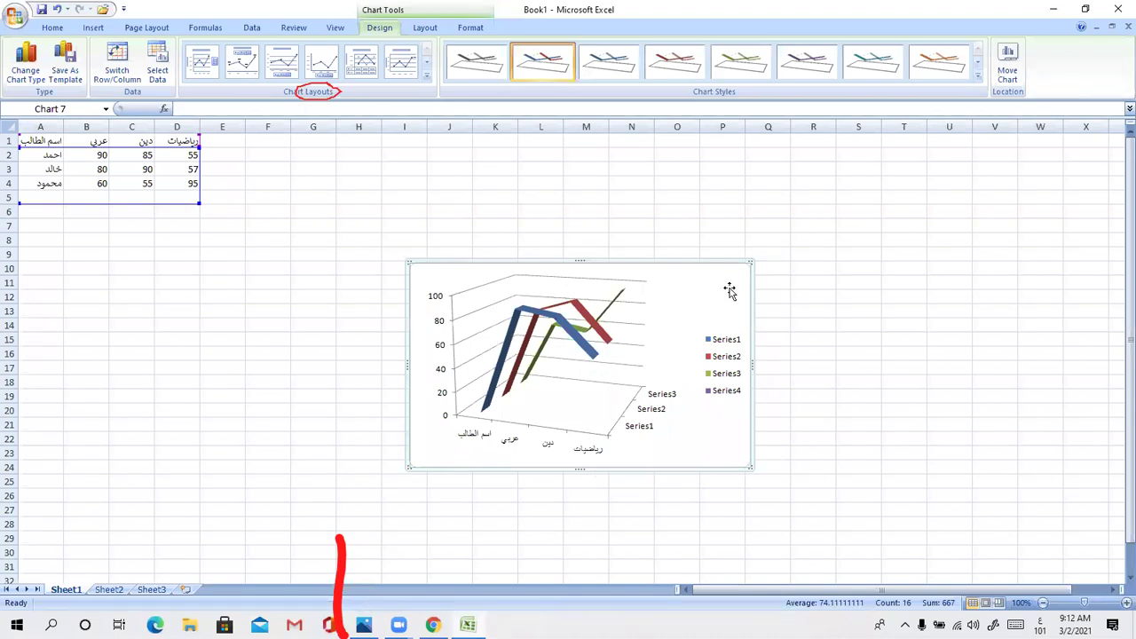
Delete the 3-D line chart from the sheet
key("Delete")
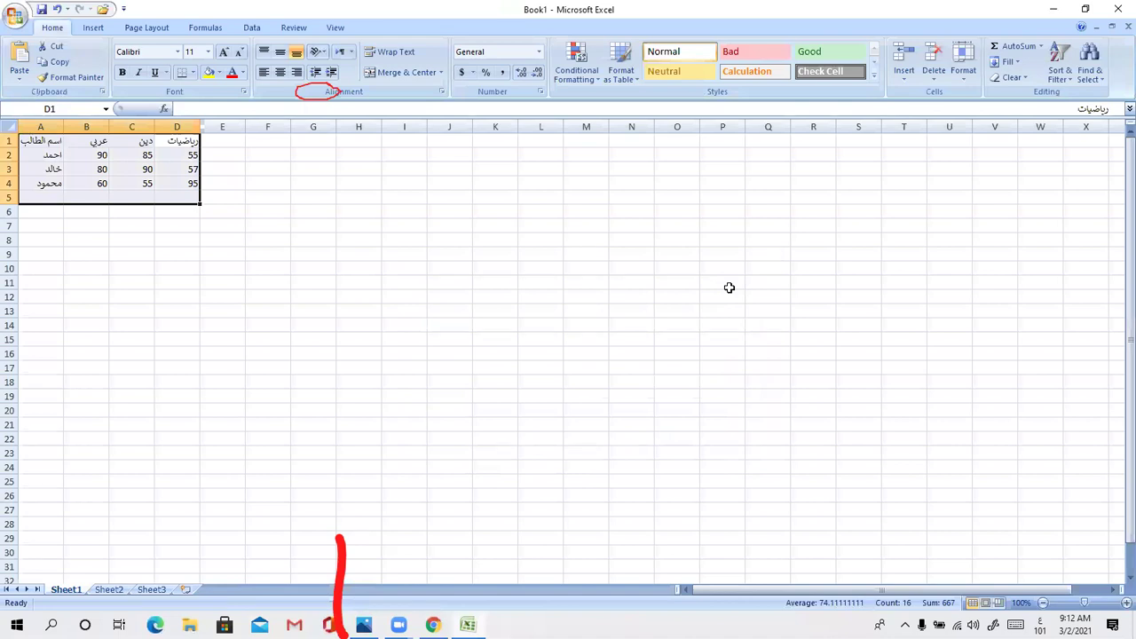
Insert a clustered cone chart from the range A1:D4
left_click(91, 32)
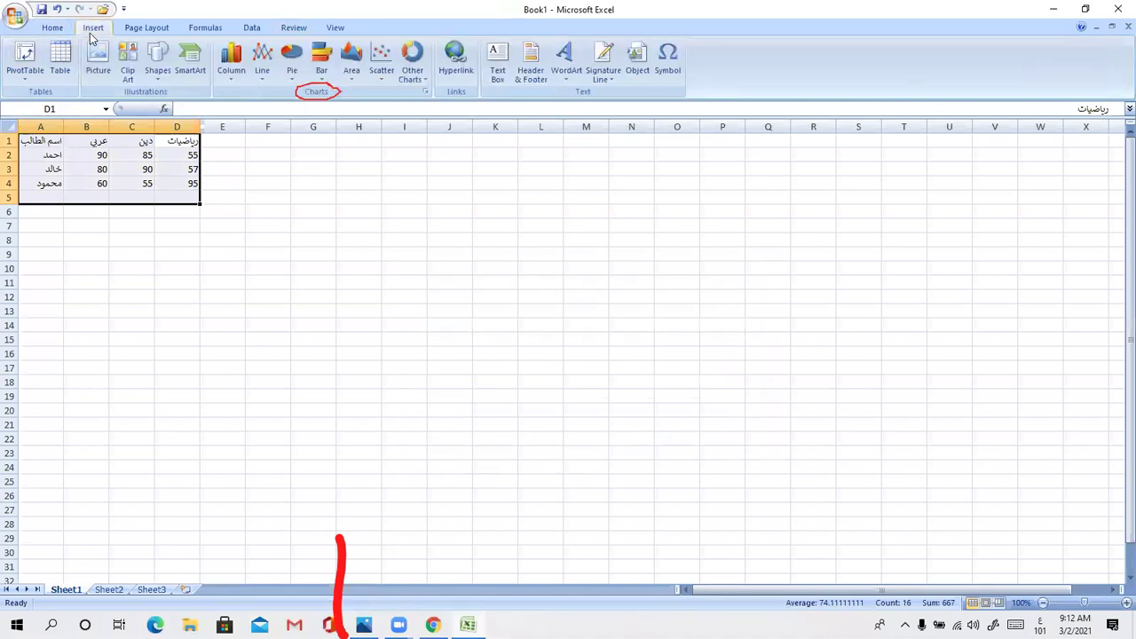
left_click(237, 154)
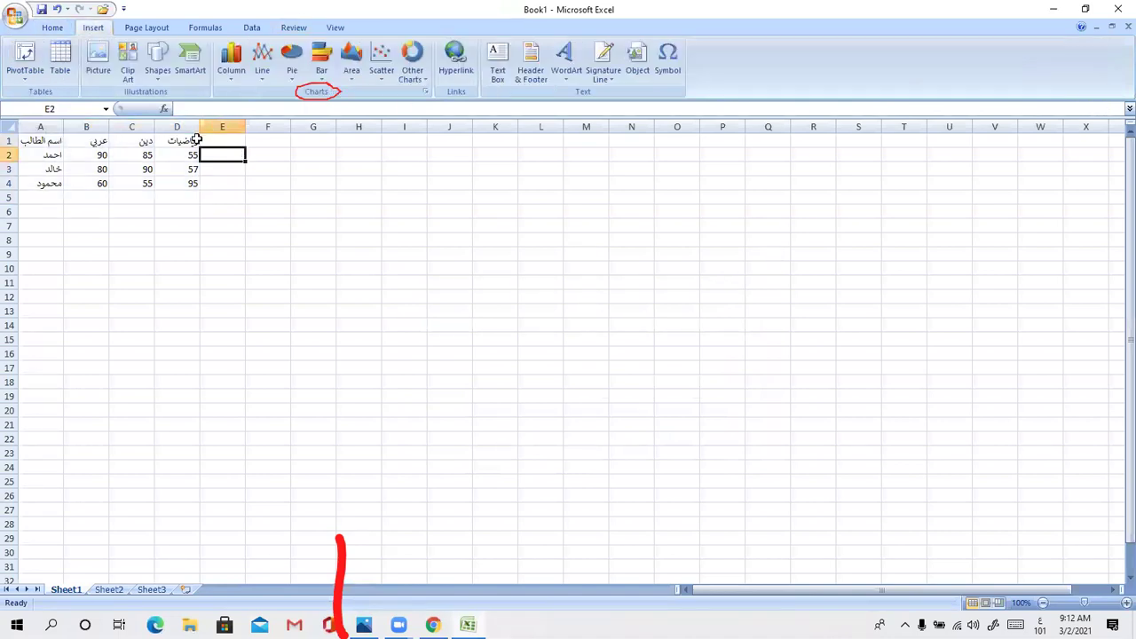
left_click_drag(196, 140, 35, 178)
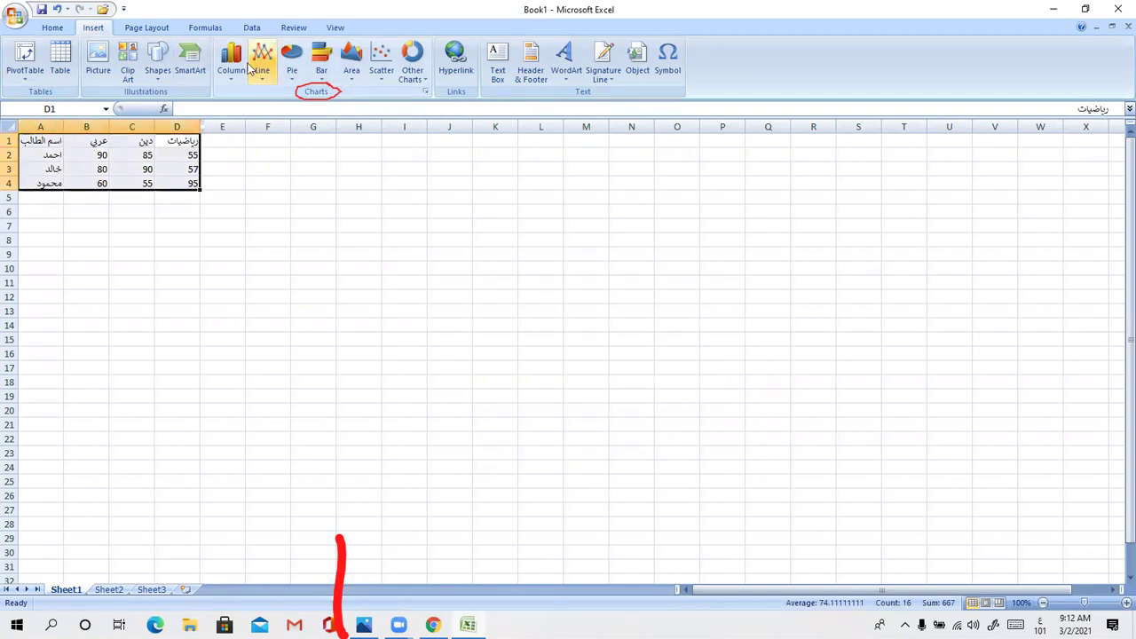
left_click(233, 73)
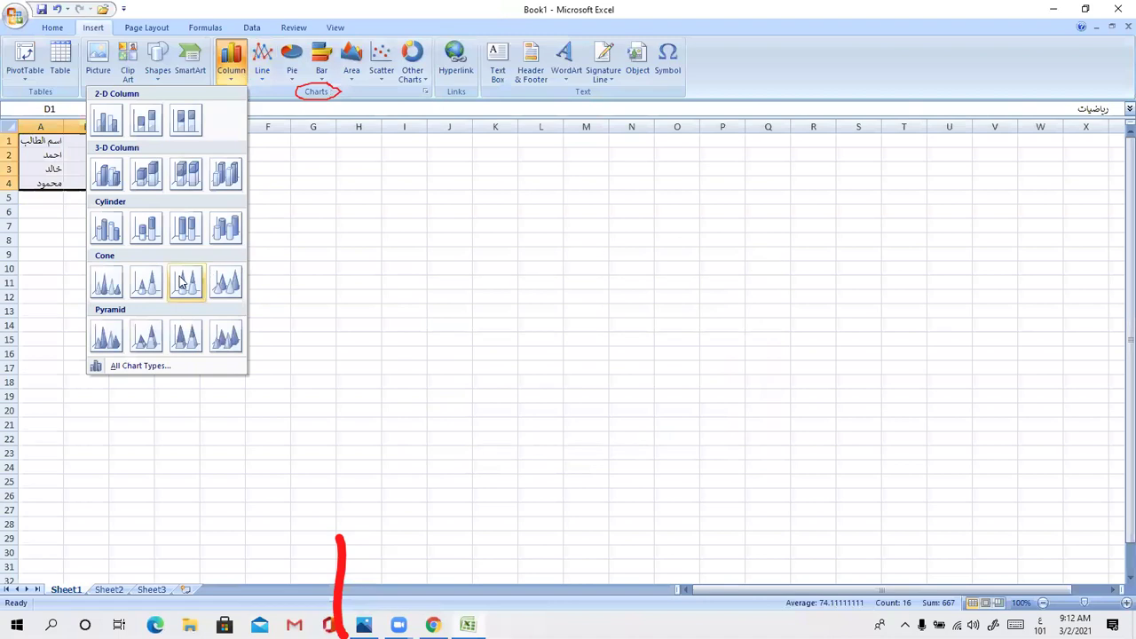
left_click(107, 284)
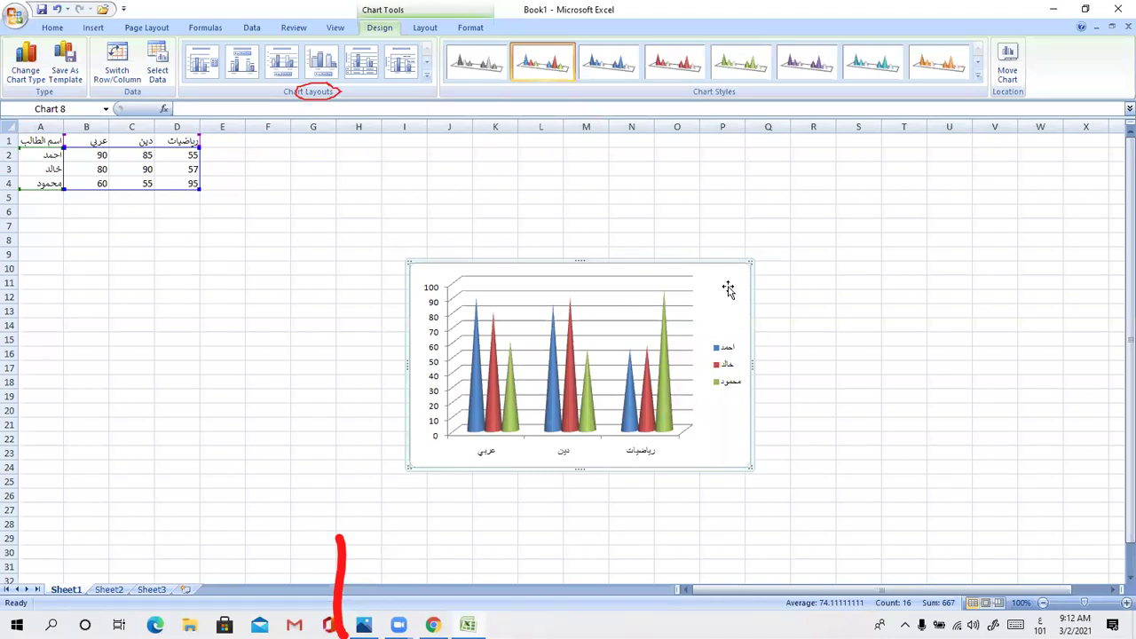
left_click(217, 150)
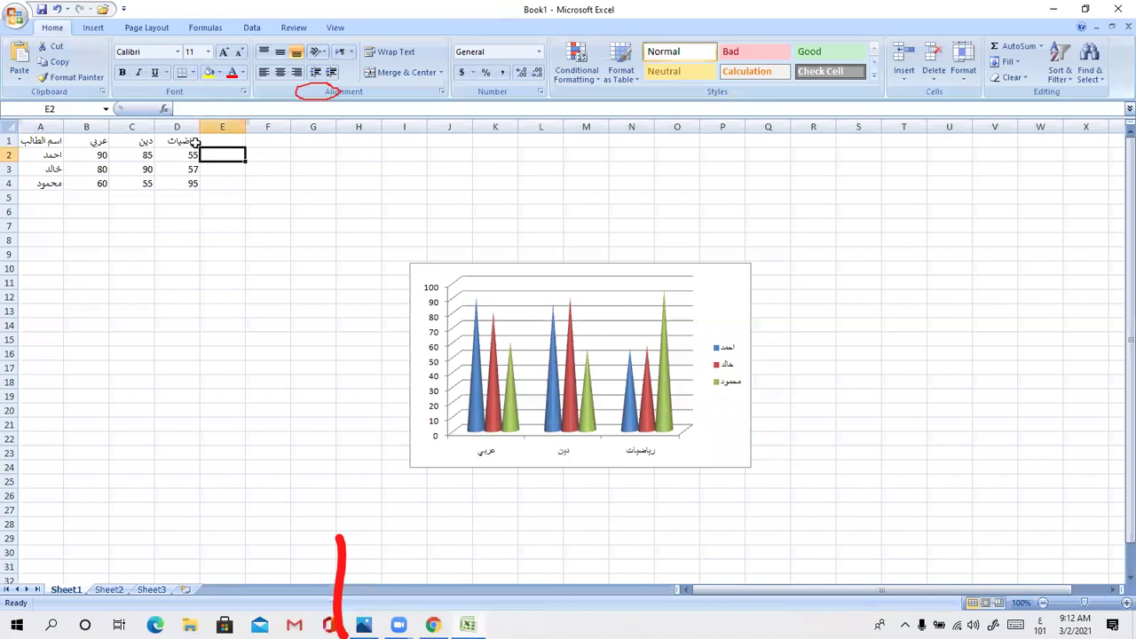
left_click(195, 143)
left_click_drag(195, 142, 42, 184)
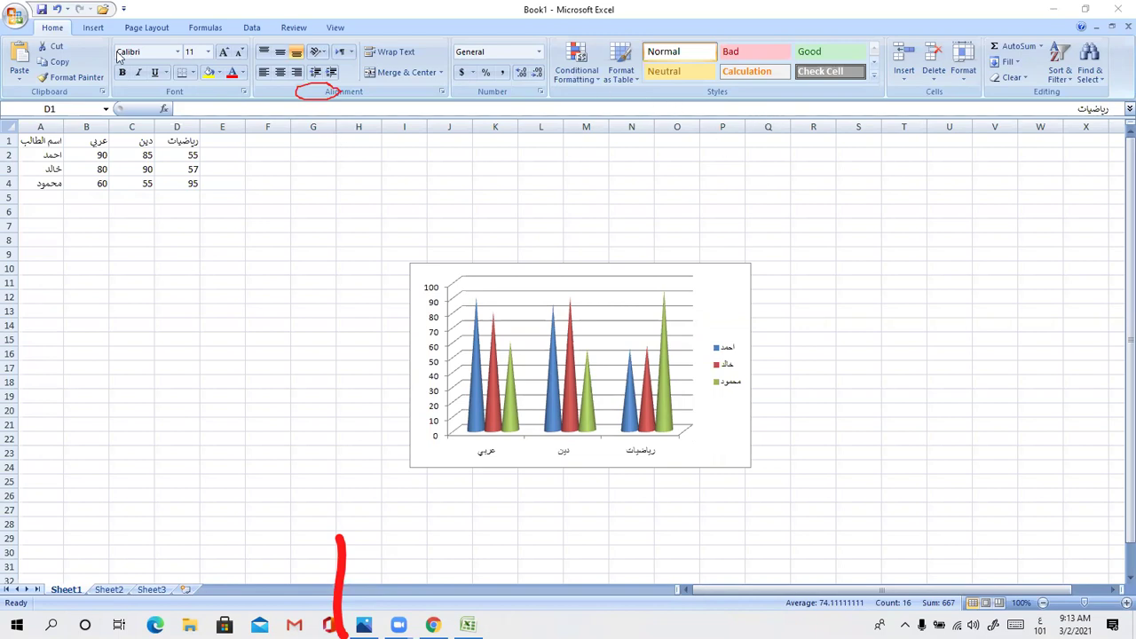
key("ctrl+a")
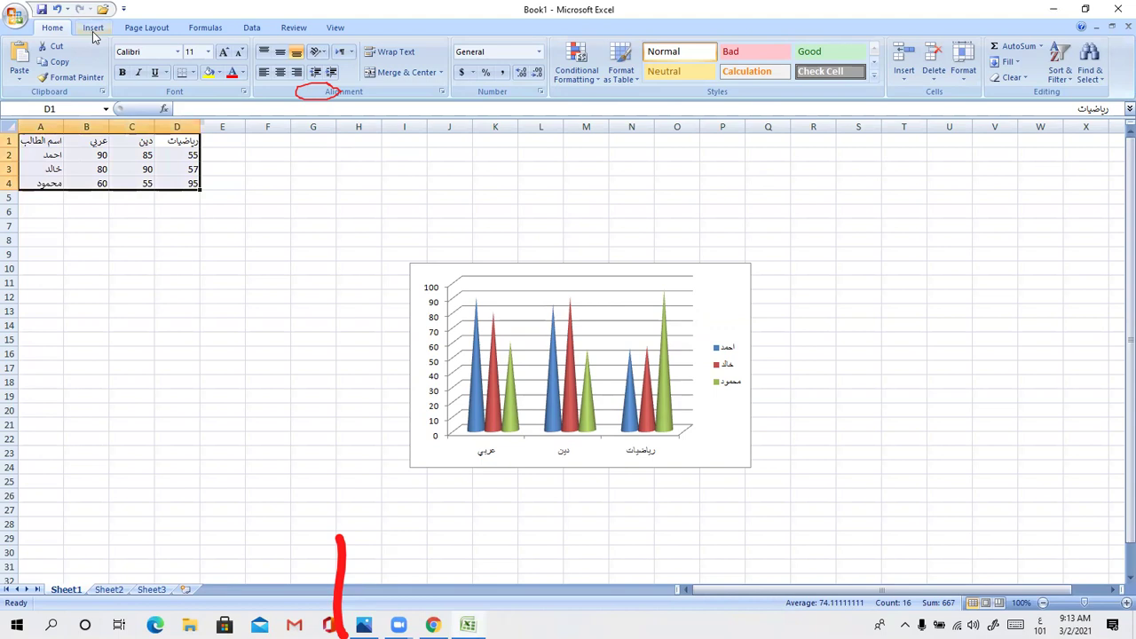
left_click(93, 29)
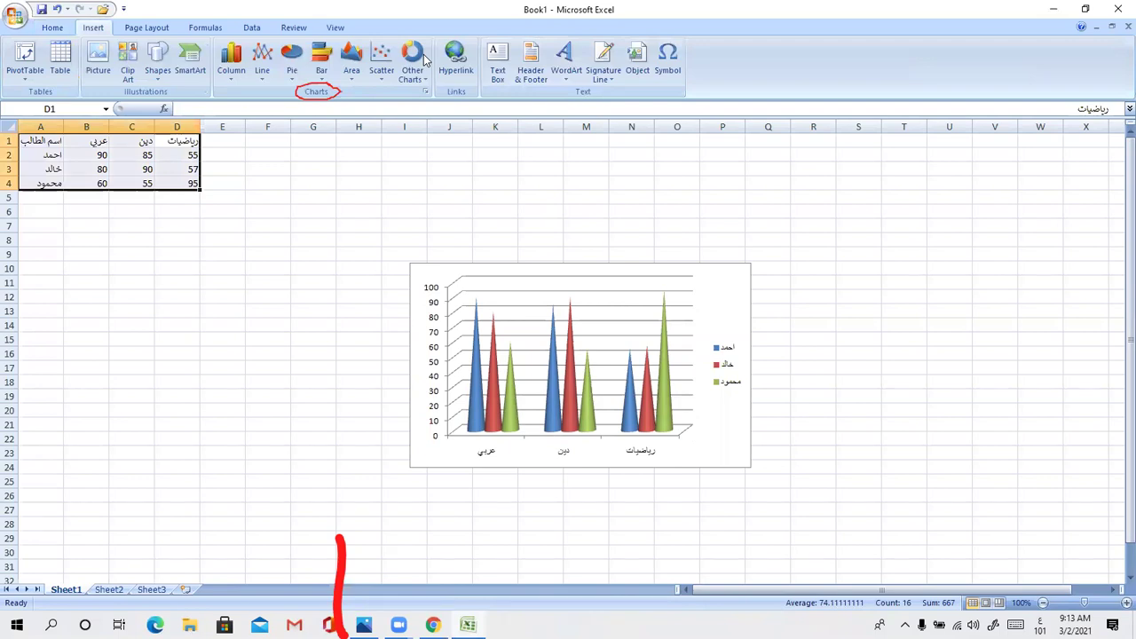
mouse_move(593, 89)
left_mouse_down()
mouse_move(573, 91)
mouse_move(599, 95)
left_mouse_up()
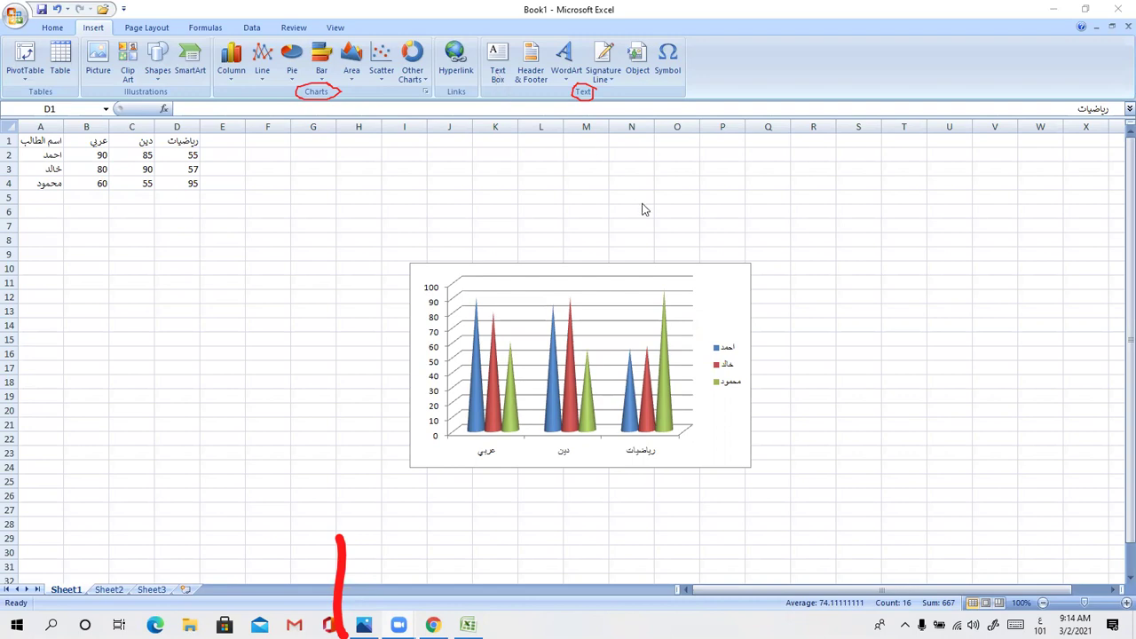
Resize and reposition the cone chart below the marks table so that it spans about A6 to I24
left_click(732, 306)
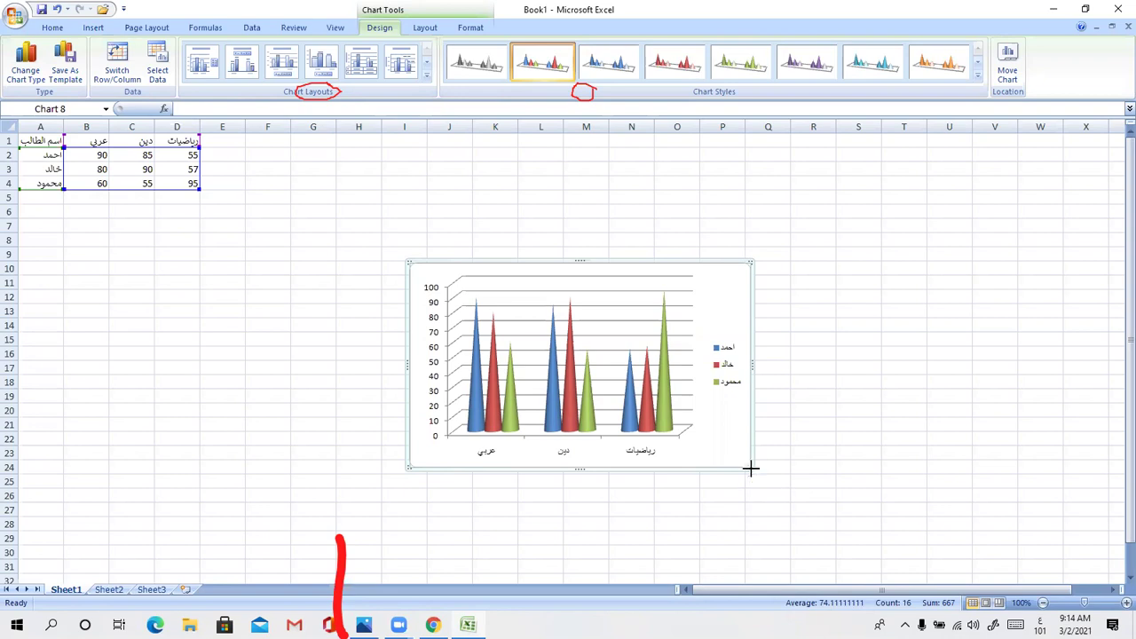
left_click_drag(752, 469, 736, 450)
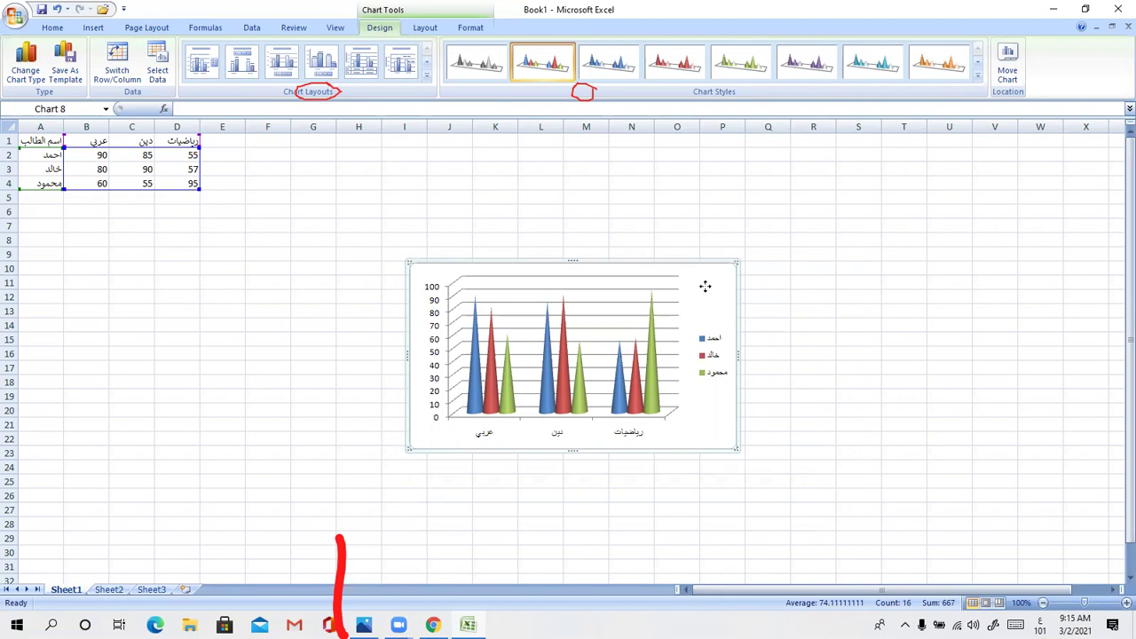
left_click_drag(704, 286, 365, 310)
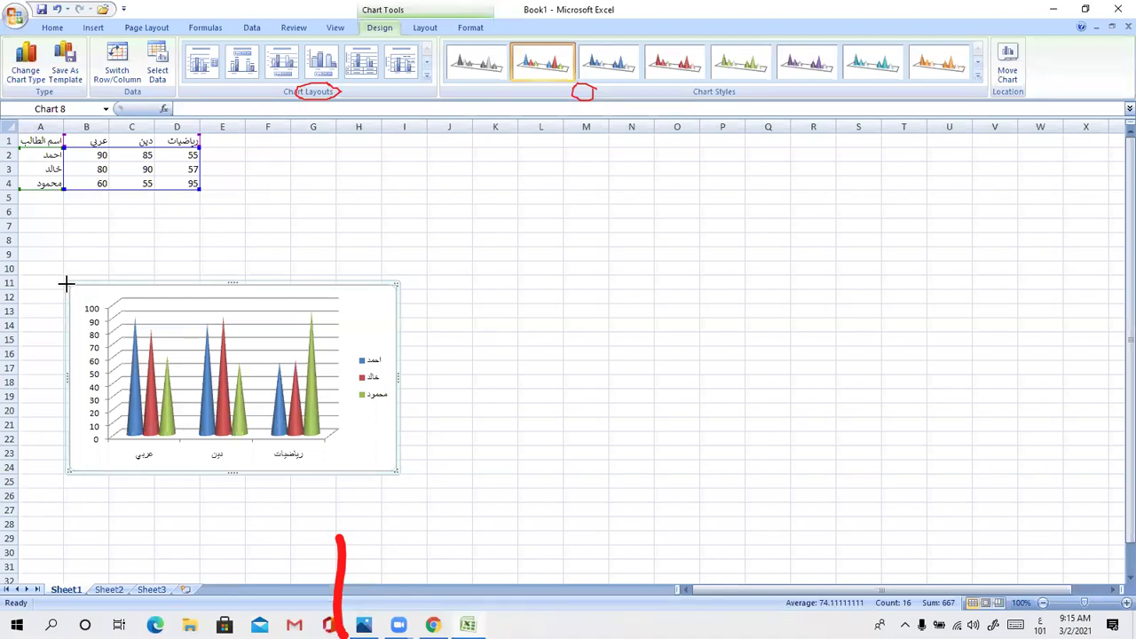
left_click_drag(66, 283, 35, 213)
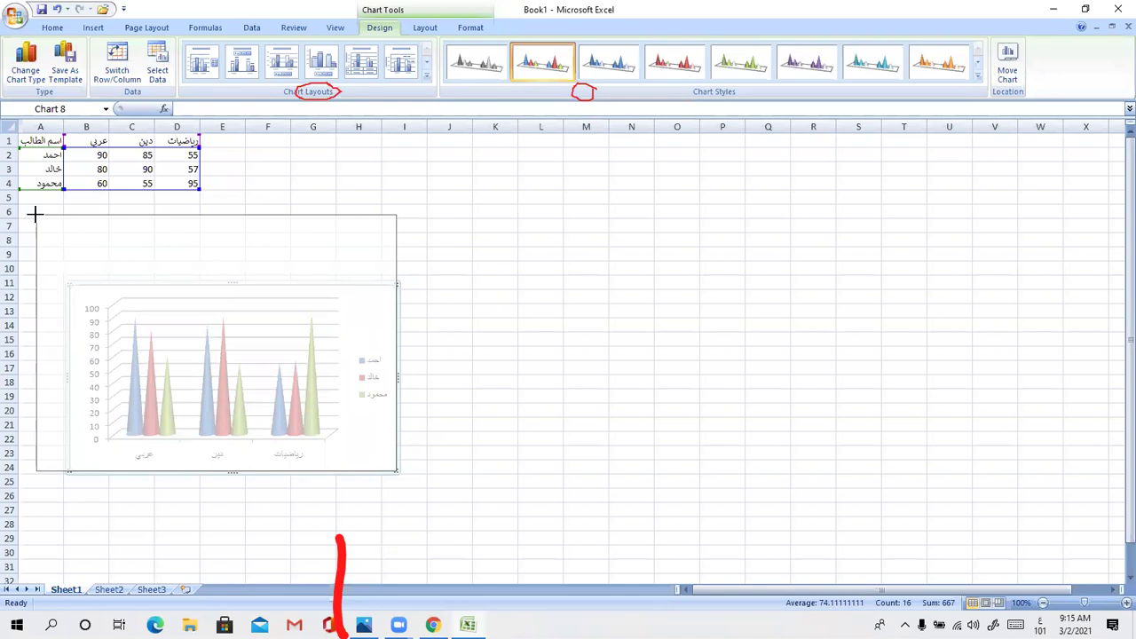
left_click_drag(35, 213, 34, 214)
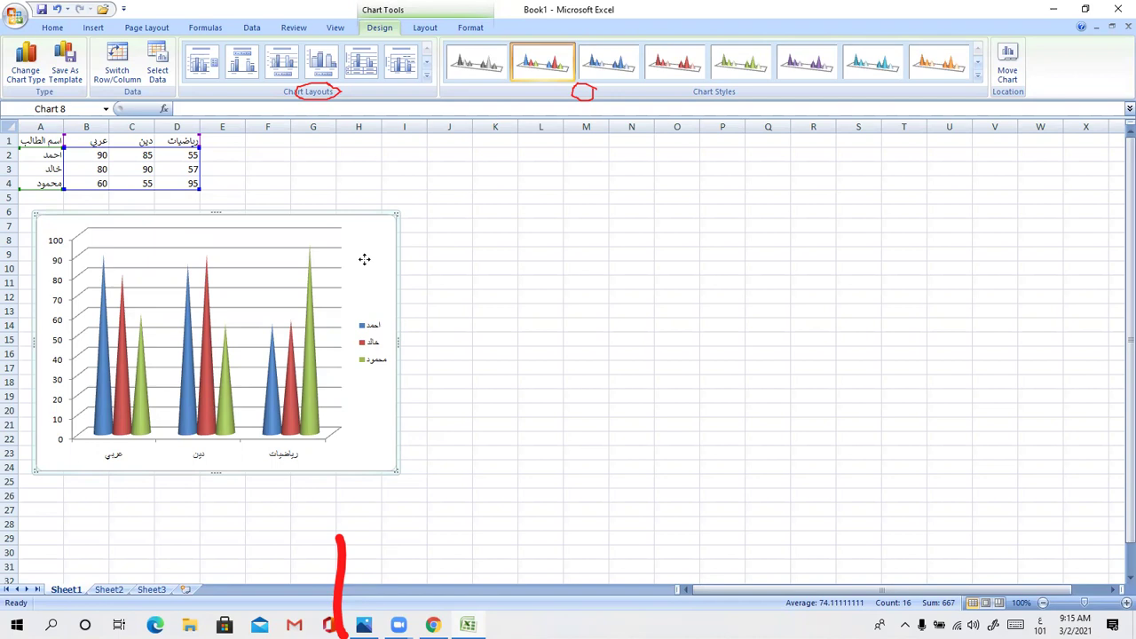
Move the cone chart across the sheet and back, placing it over about C8 to J26
left_click_drag(367, 254, 369, 278)
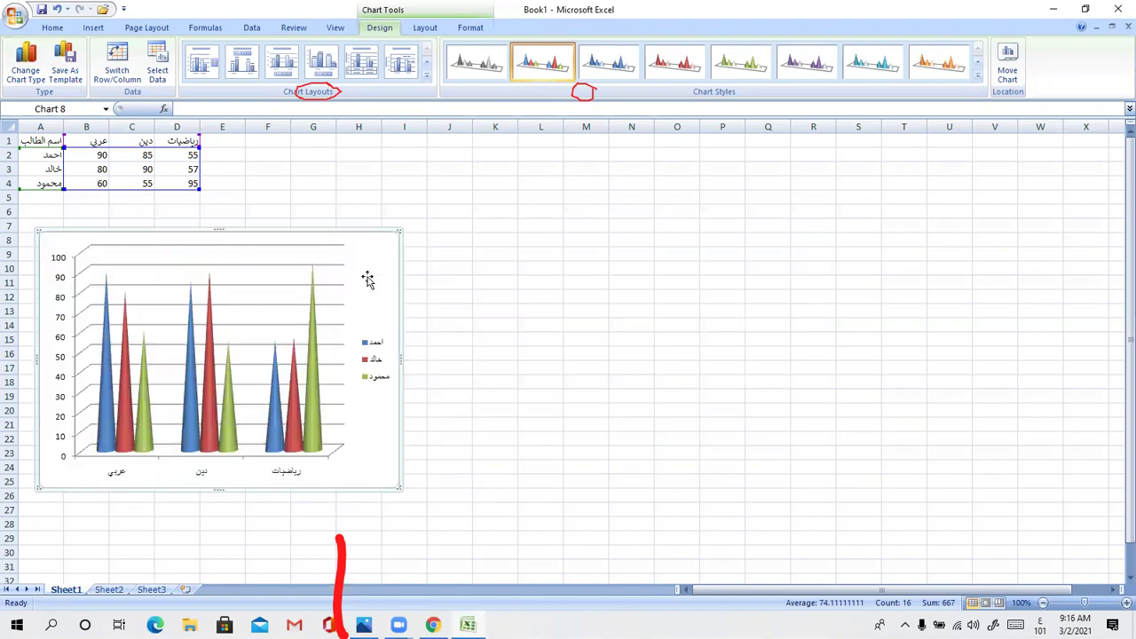
left_click_drag(375, 279, 800, 285)
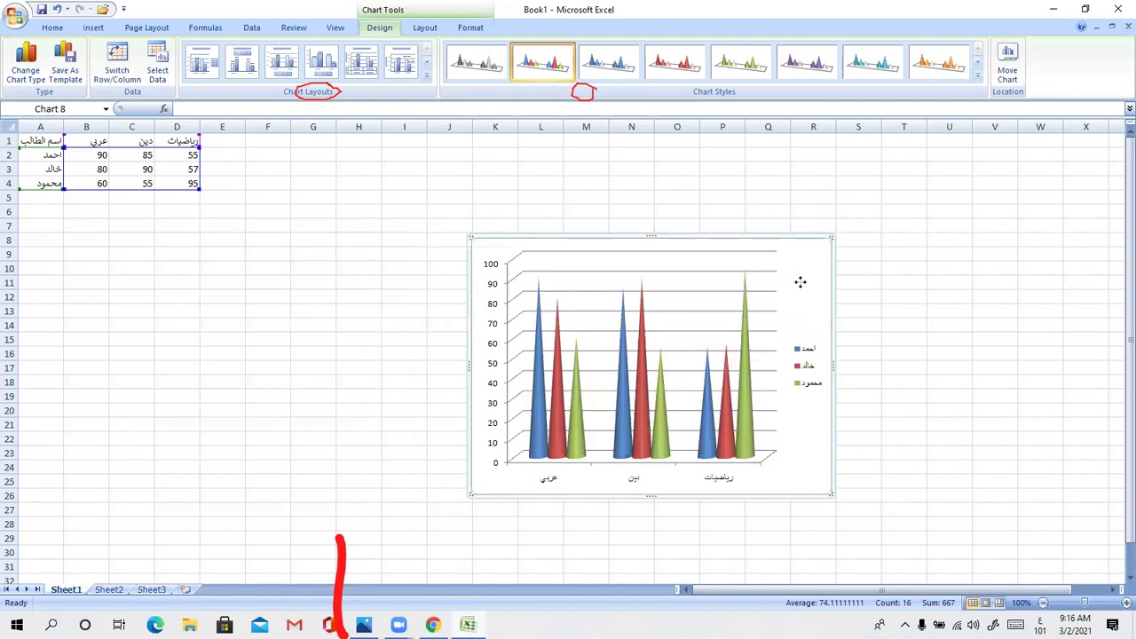
left_click_drag(500, 294, 439, 288)
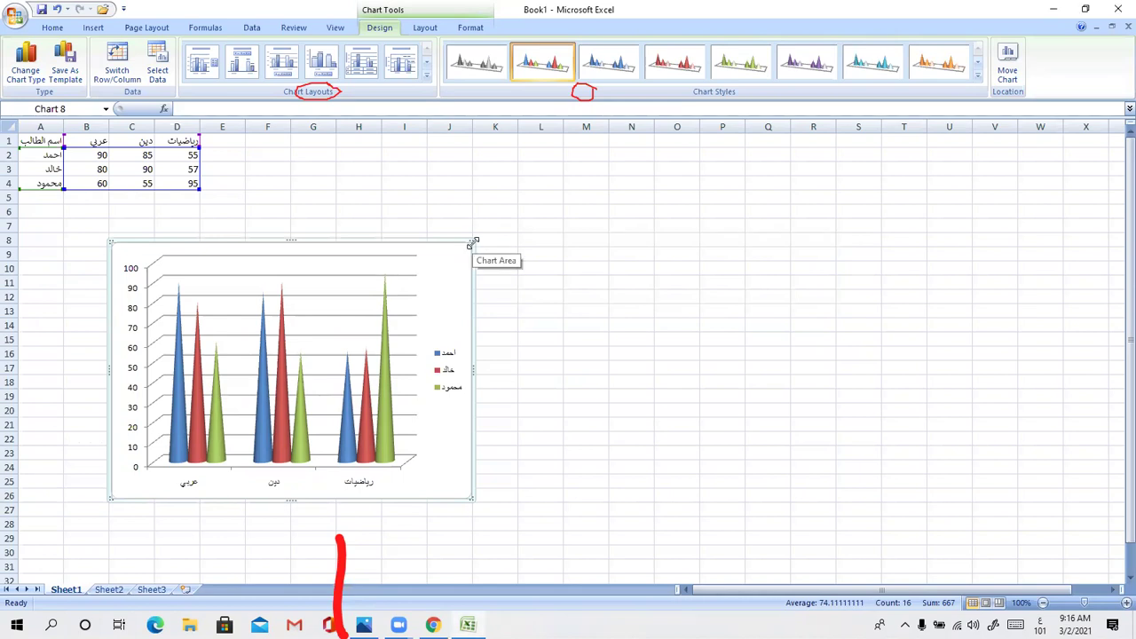
Enlarge the cone chart to span about C6 to Q26, and delete it from the sheet
left_click_drag(472, 244, 472, 242)
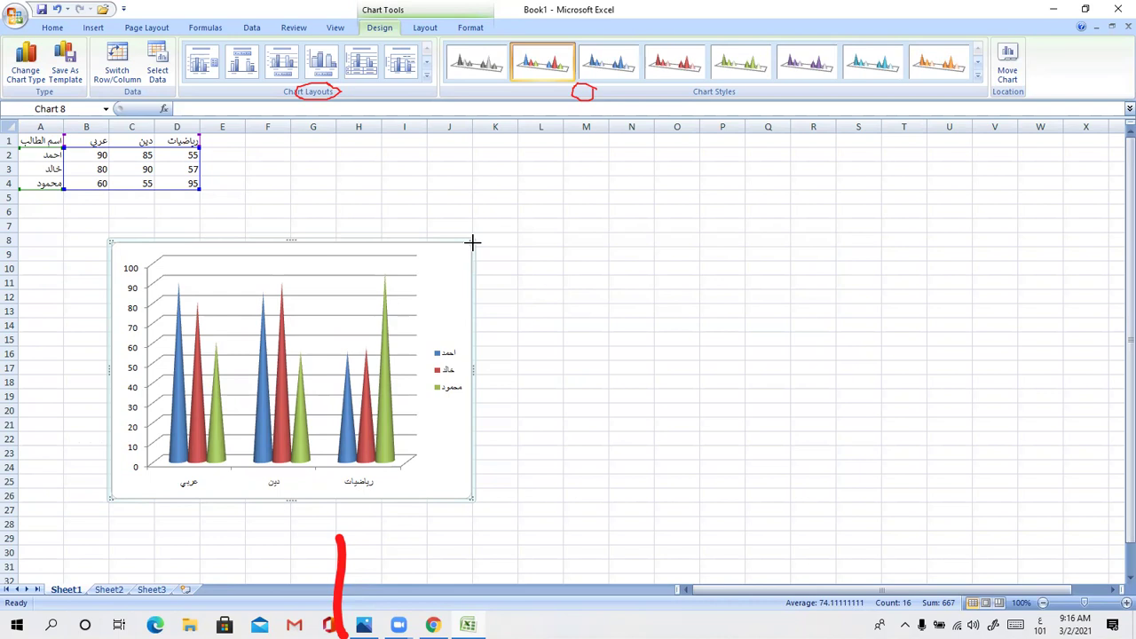
left_click_drag(472, 242, 771, 216)
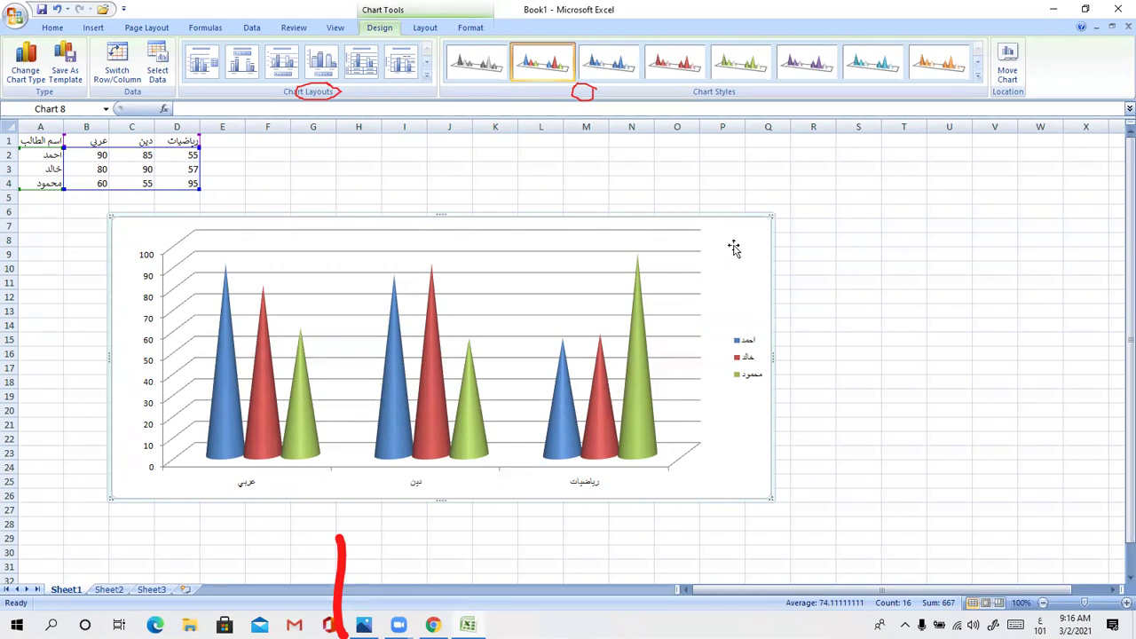
key("Delete")
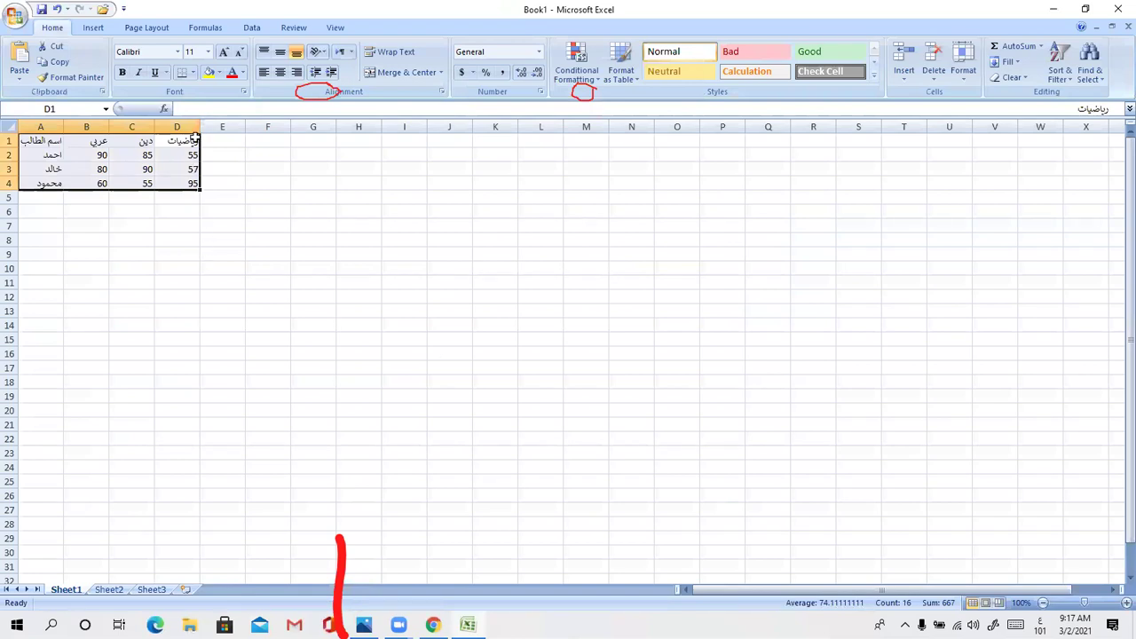
Select the marks table A1:D4 and insert a new clustered cone chart from it
left_click_drag(194, 138, 53, 187)
left_click_drag(53, 187, 51, 185)
left_click(94, 30)
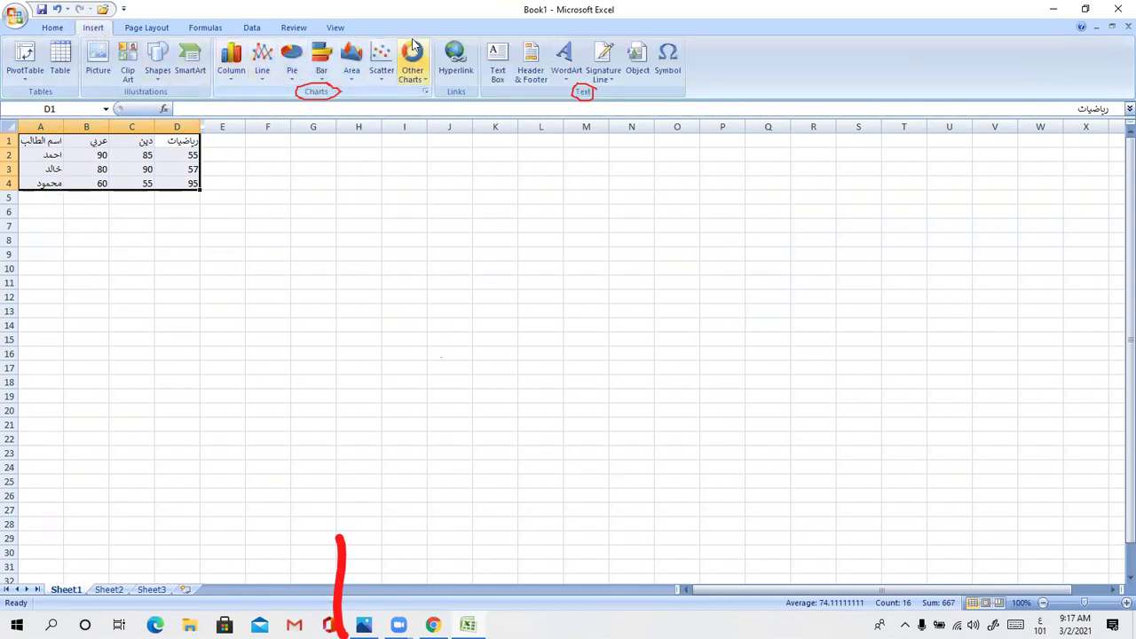
left_click(226, 75)
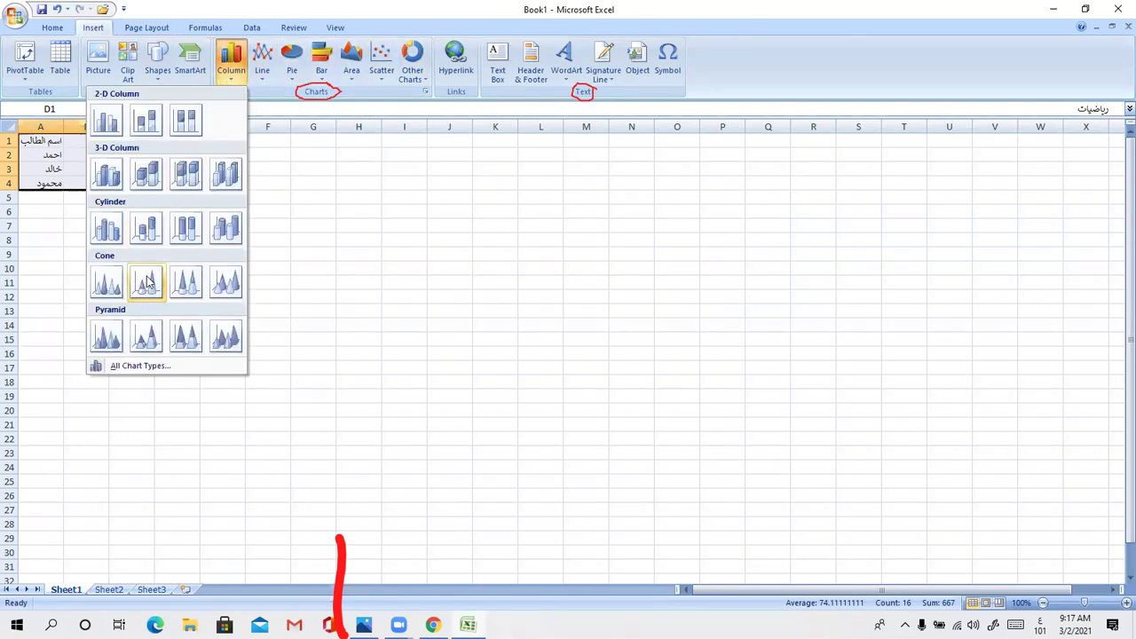
left_click(107, 284)
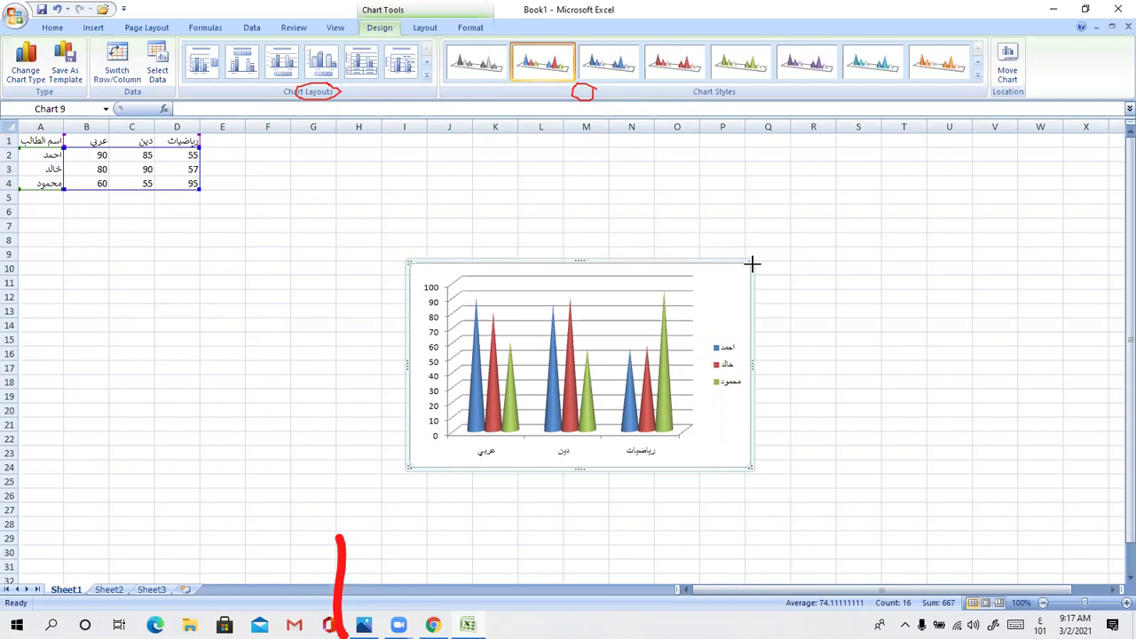
Enlarge the new cone chart and position it beside the marks table, spanning about F5 to S29
left_click_drag(752, 263, 849, 171)
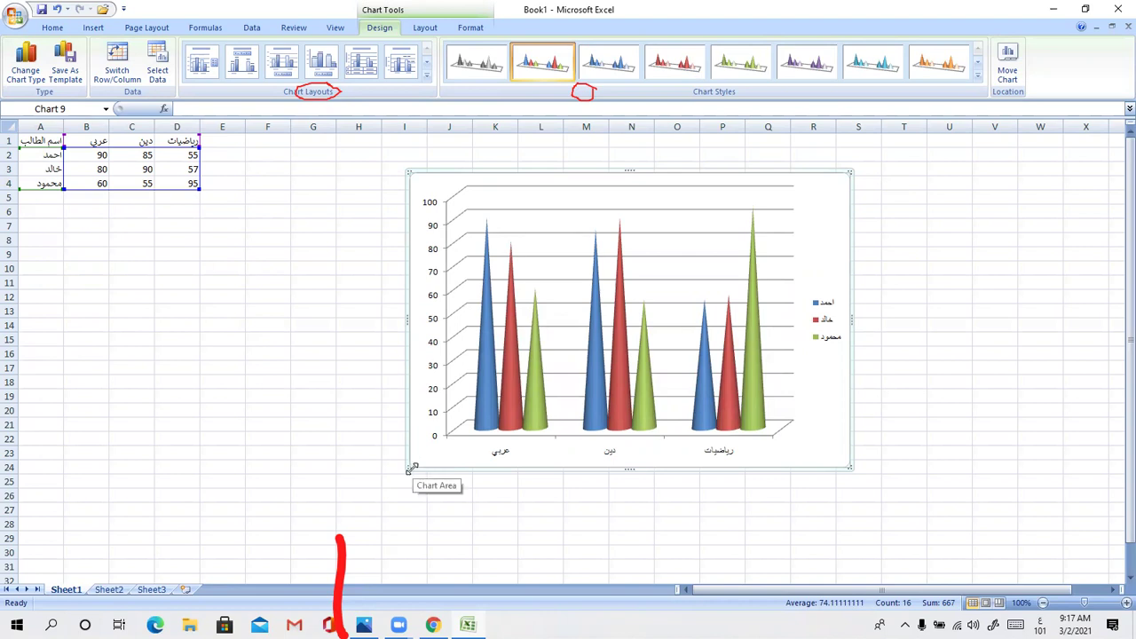
left_click_drag(411, 467, 231, 524)
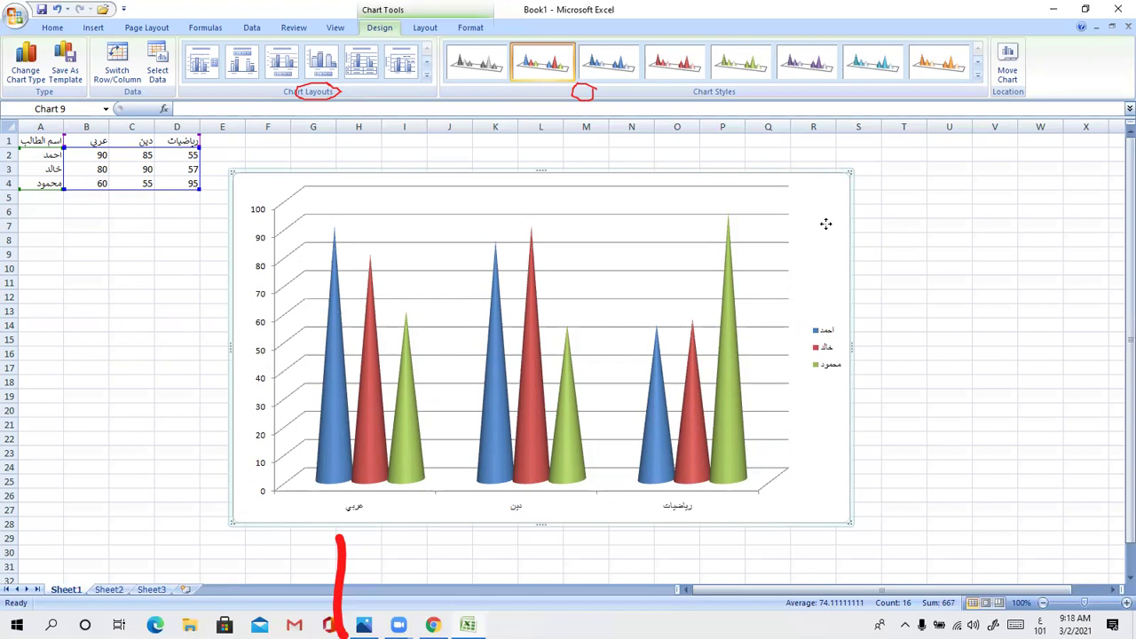
mouse_move(822, 251)
left_mouse_down()
mouse_move(718, 309)
mouse_move(688, 266)
mouse_move(615, 254)
mouse_move(836, 248)
left_mouse_up()
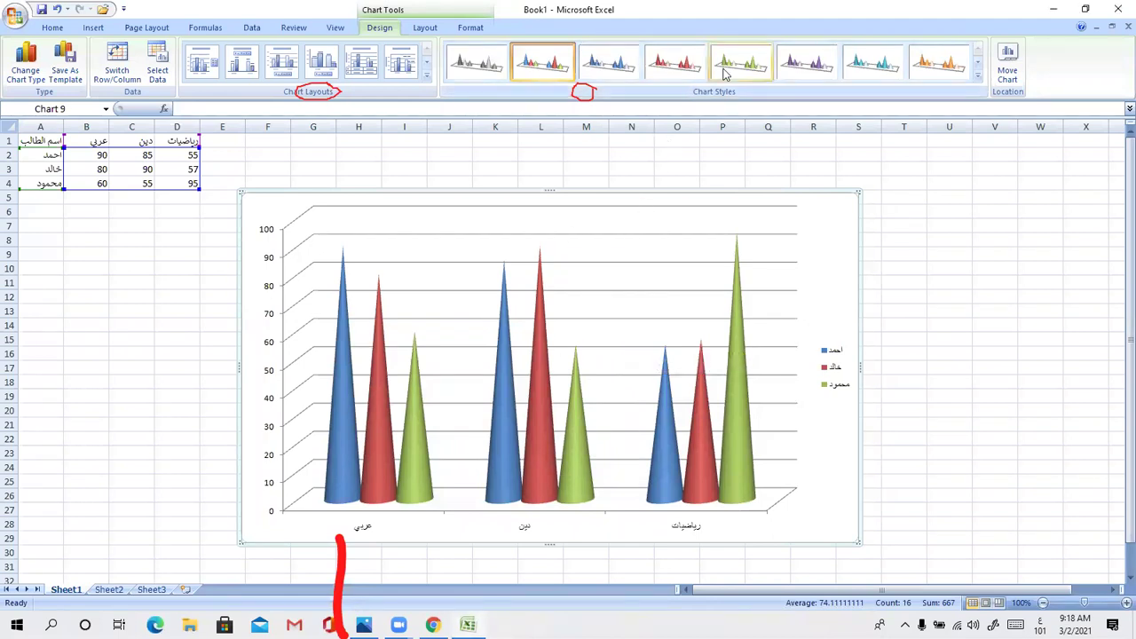
left_click(801, 240)
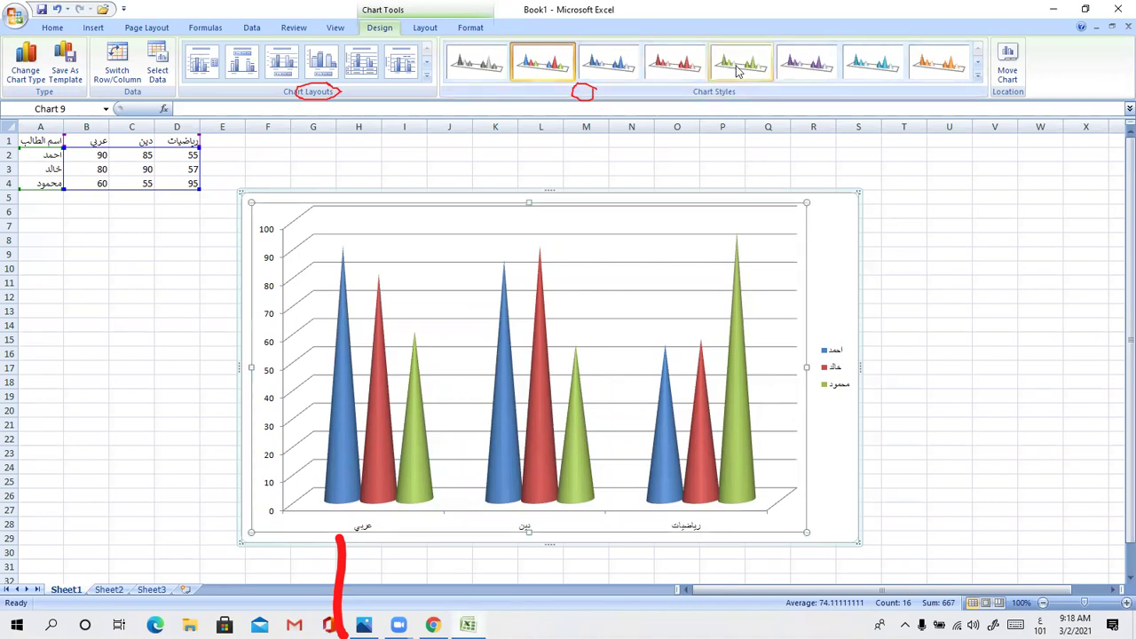